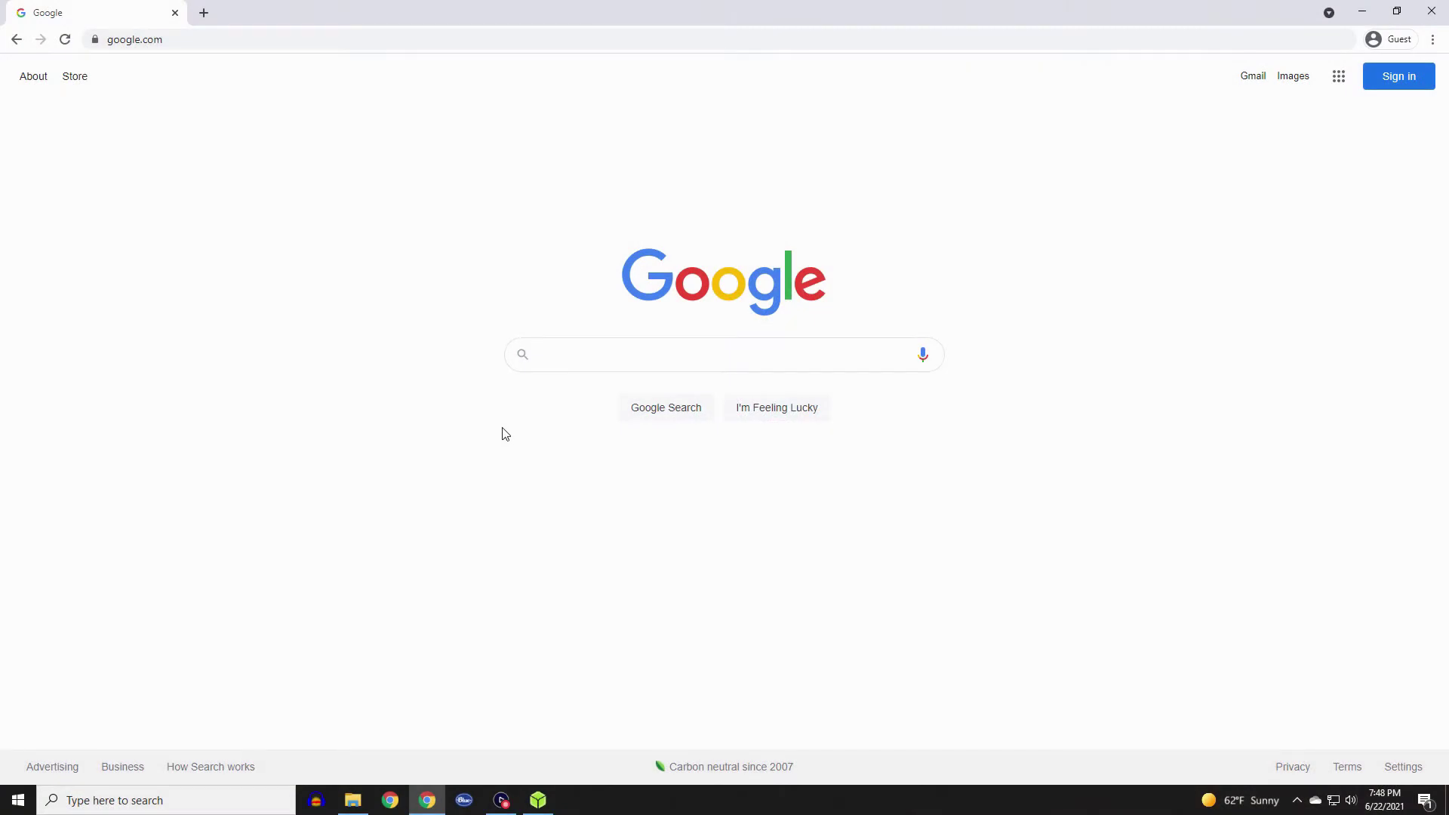
Step: Search Google for 'Kano OS'
{"action": "left_click", "coordinate": [549, 369]}
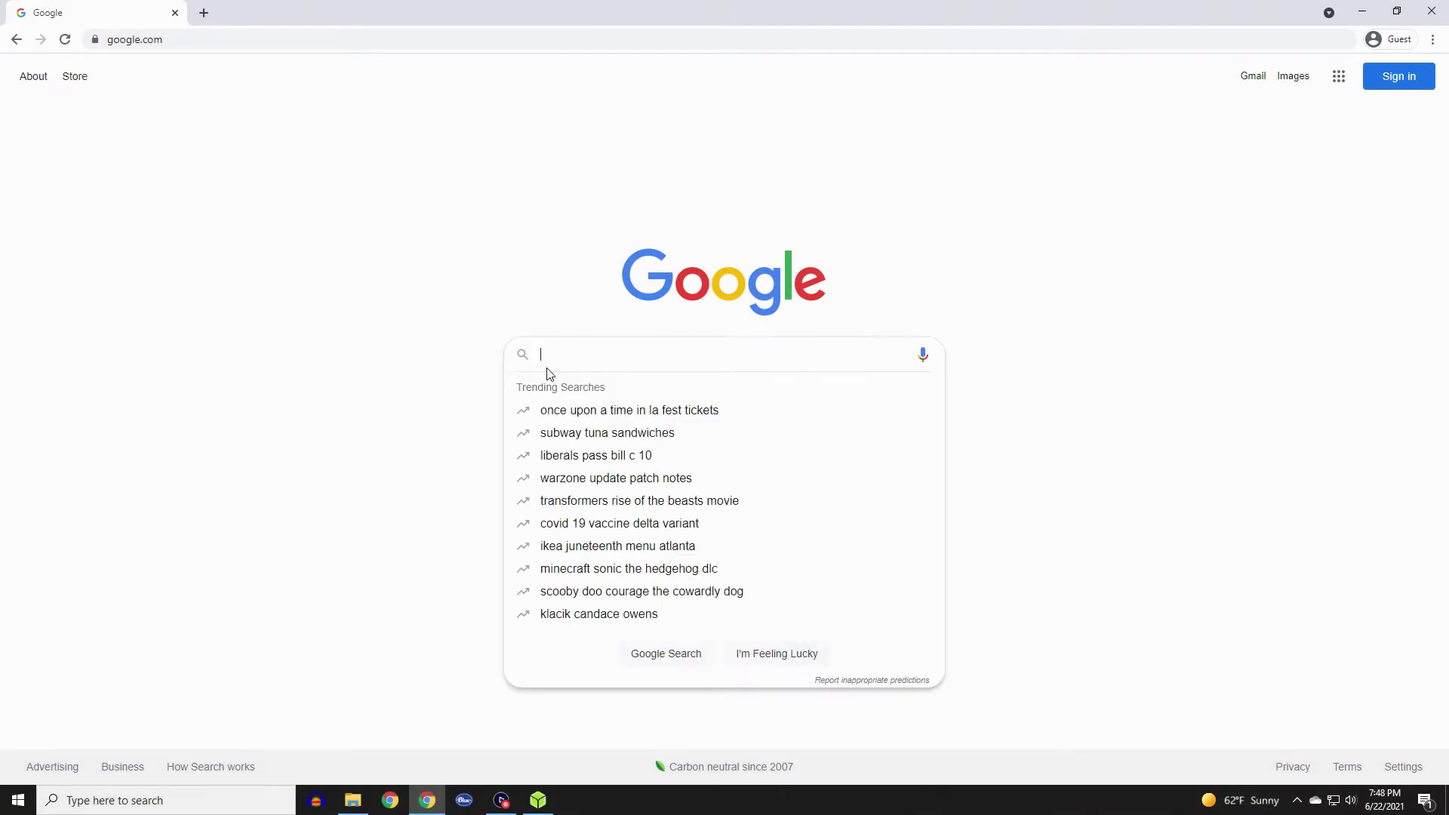
{"action": "type", "text": "La"}
{"action": "key", "text": "BackSpace"}
{"action": "key", "text": "BackSpace"}
{"action": "type", "text": "K"}
{"action": "type", "text": "ano OS"}
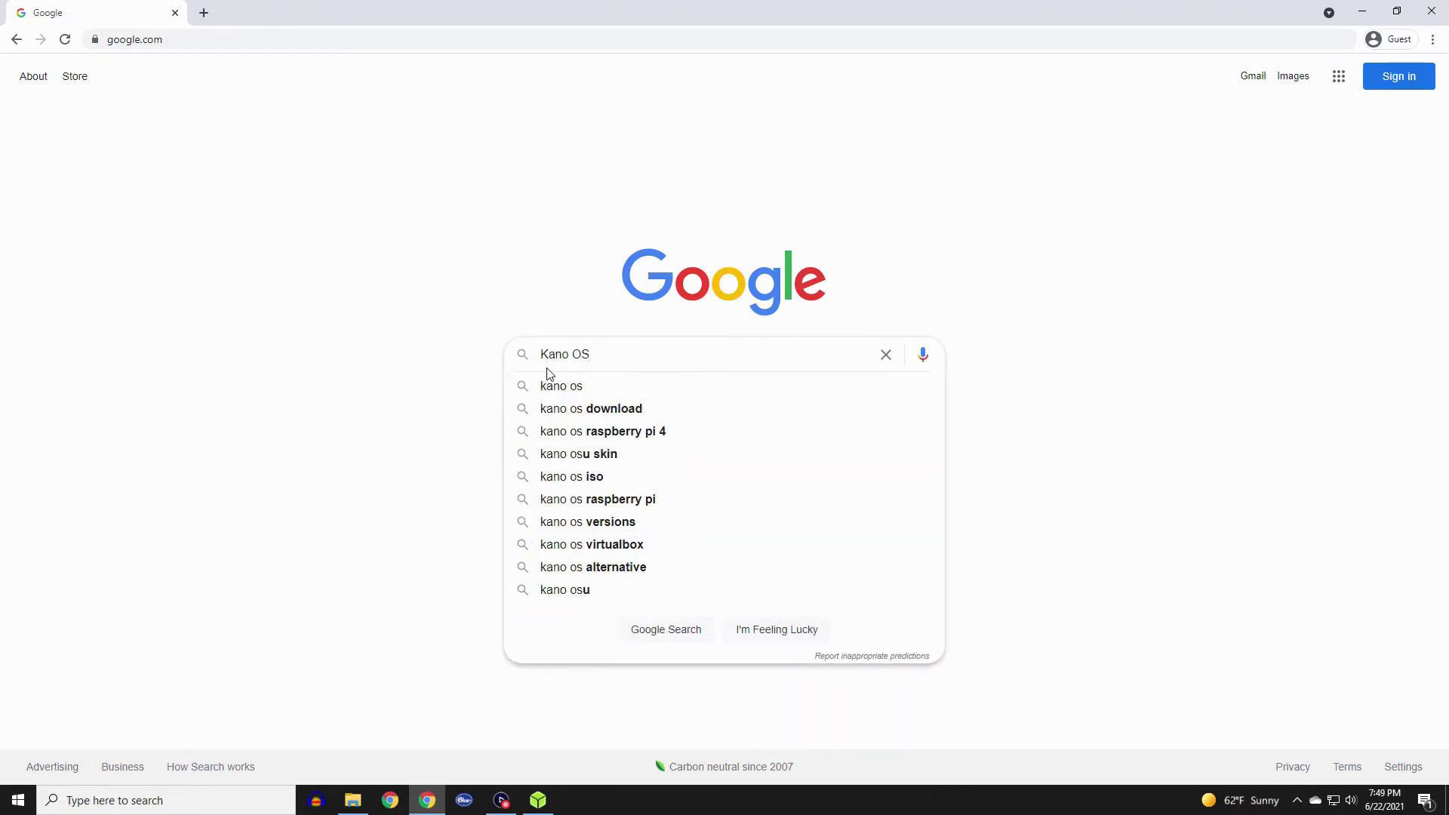
{"action": "key", "text": "Return"}
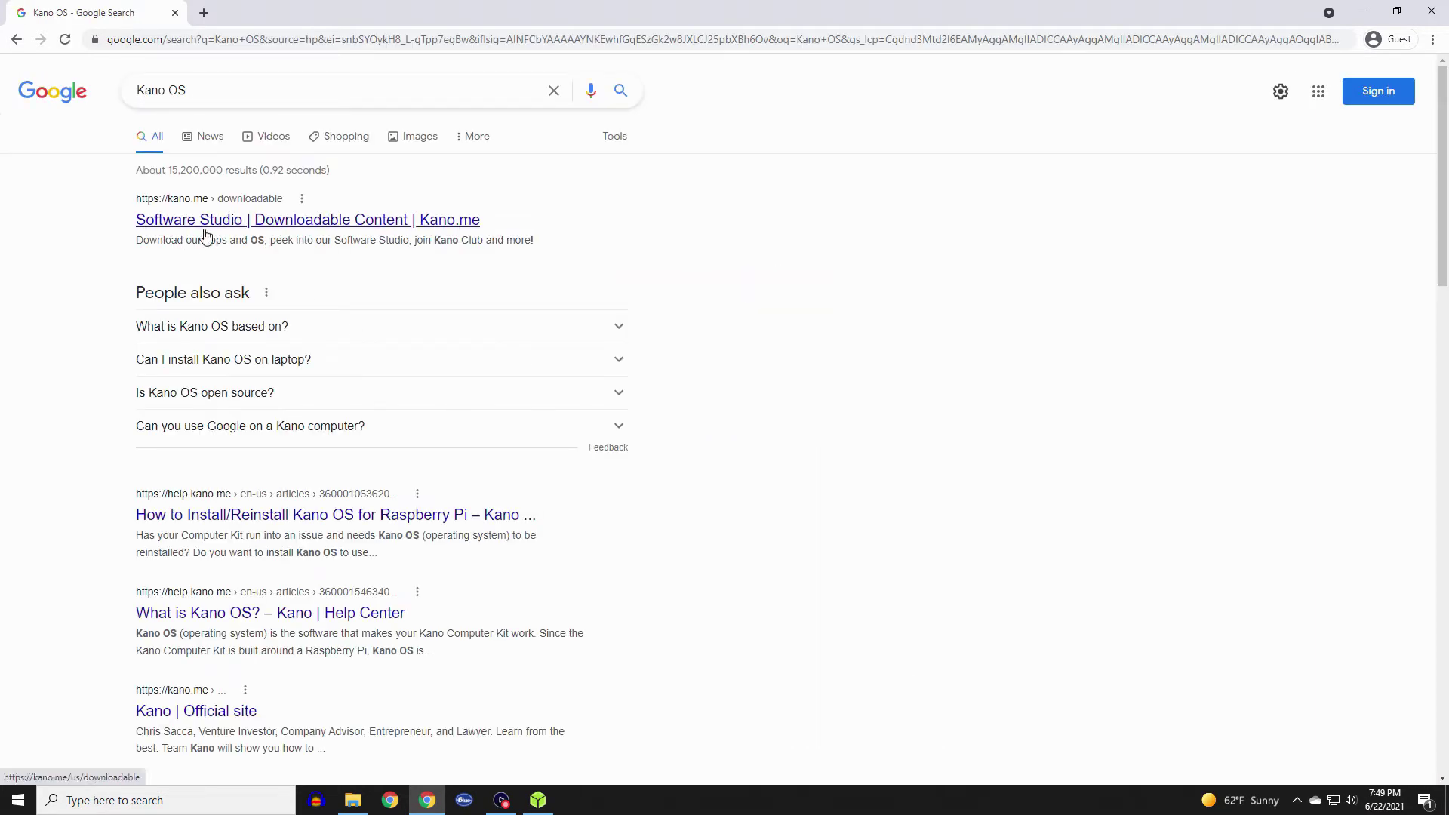
Step: Open Kano's Software Studio result and scroll to the Kano OS download section
{"action": "left_click", "coordinate": [205, 233]}
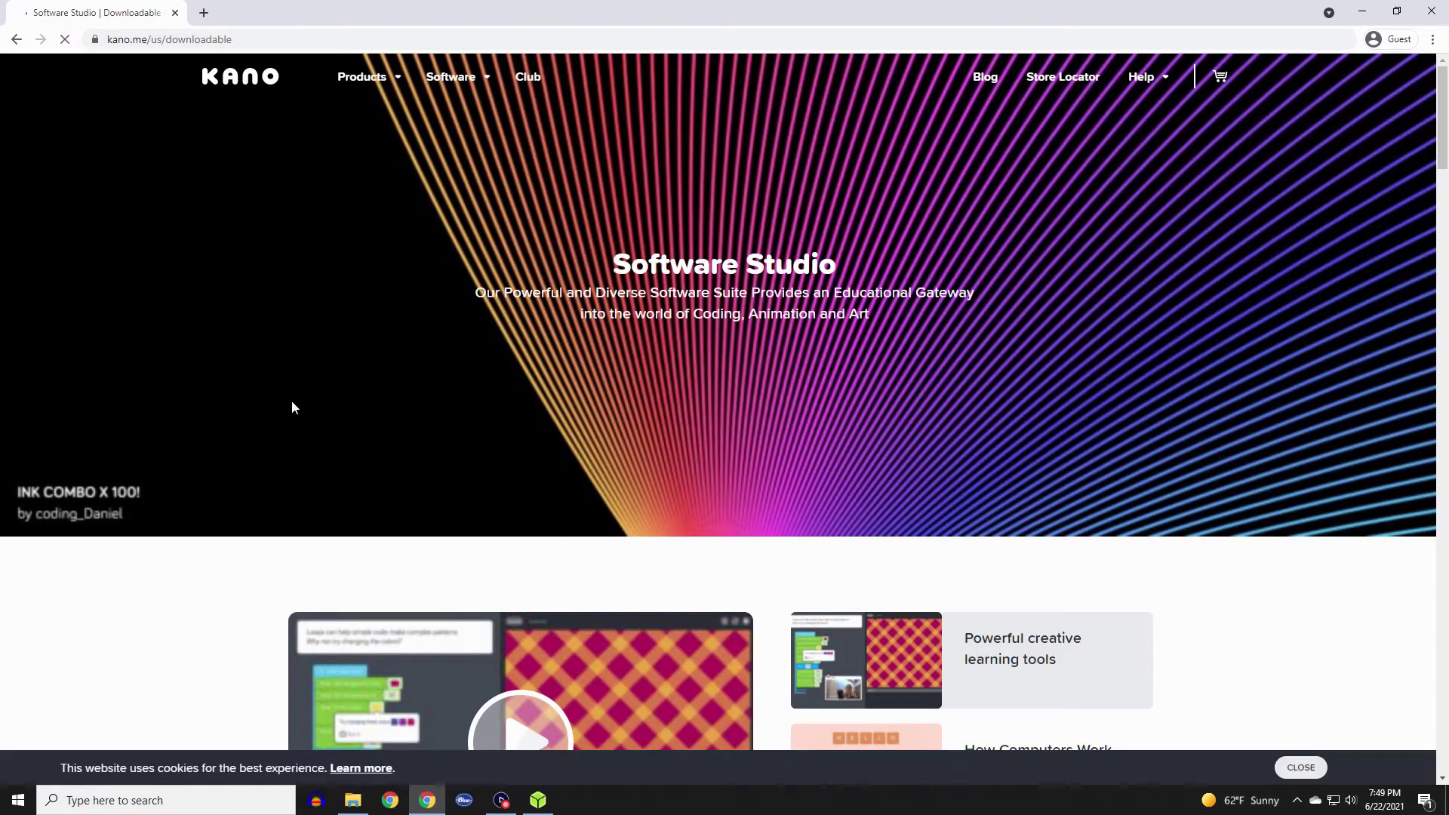
{"action": "scroll", "coordinate": [286, 408], "scroll_direction": "down", "scroll_amount": 5}
{"action": "scroll", "coordinate": [280, 404], "scroll_direction": "down", "scroll_amount": 4}
{"action": "scroll", "coordinate": [276, 398], "scroll_direction": "down", "scroll_amount": 4}
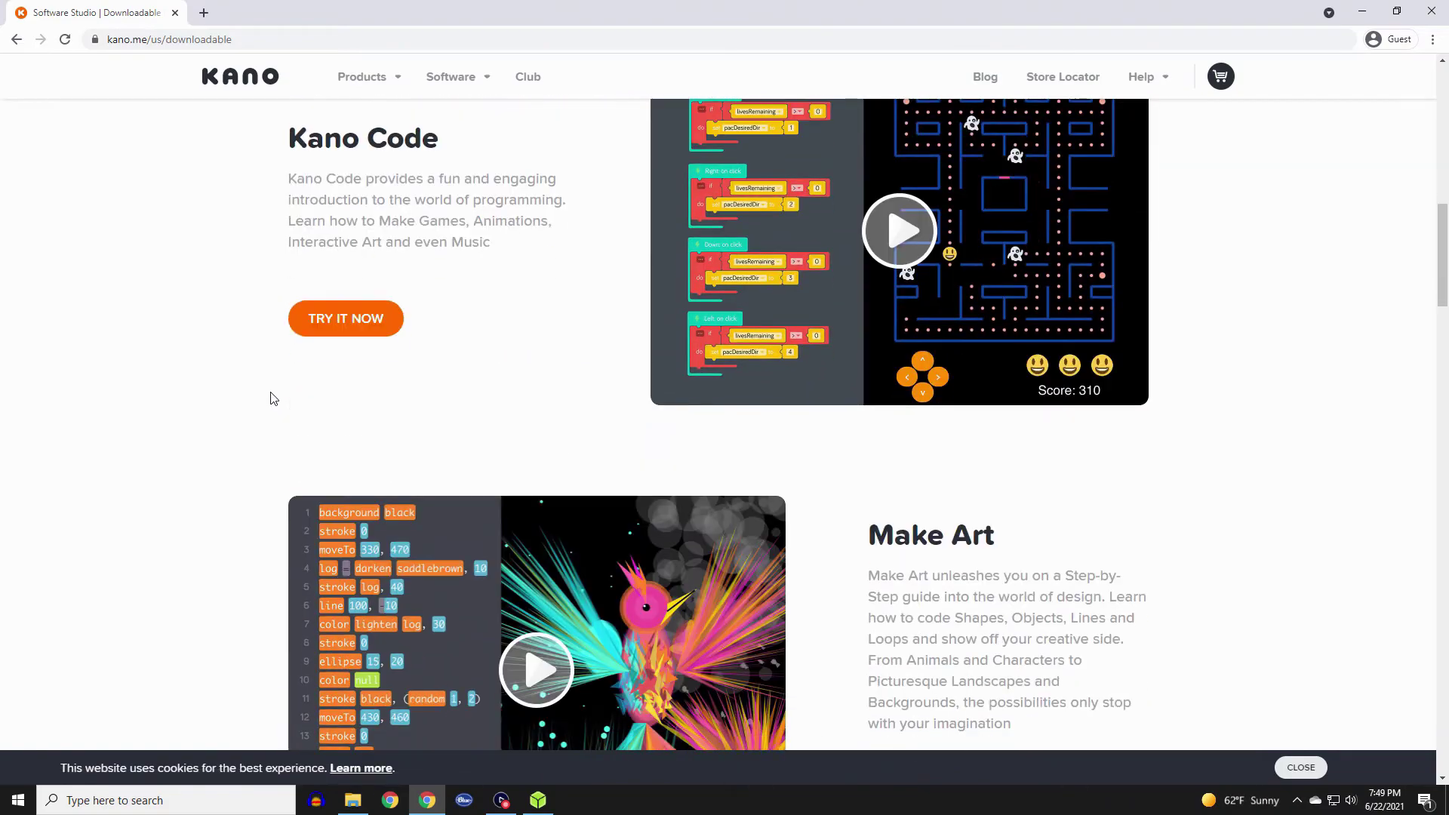
{"action": "scroll", "coordinate": [272, 393], "scroll_direction": "down", "scroll_amount": 5}
{"action": "scroll", "coordinate": [273, 397], "scroll_direction": "down", "scroll_amount": 5}
{"action": "scroll", "coordinate": [272, 389], "scroll_direction": "down", "scroll_amount": 2}
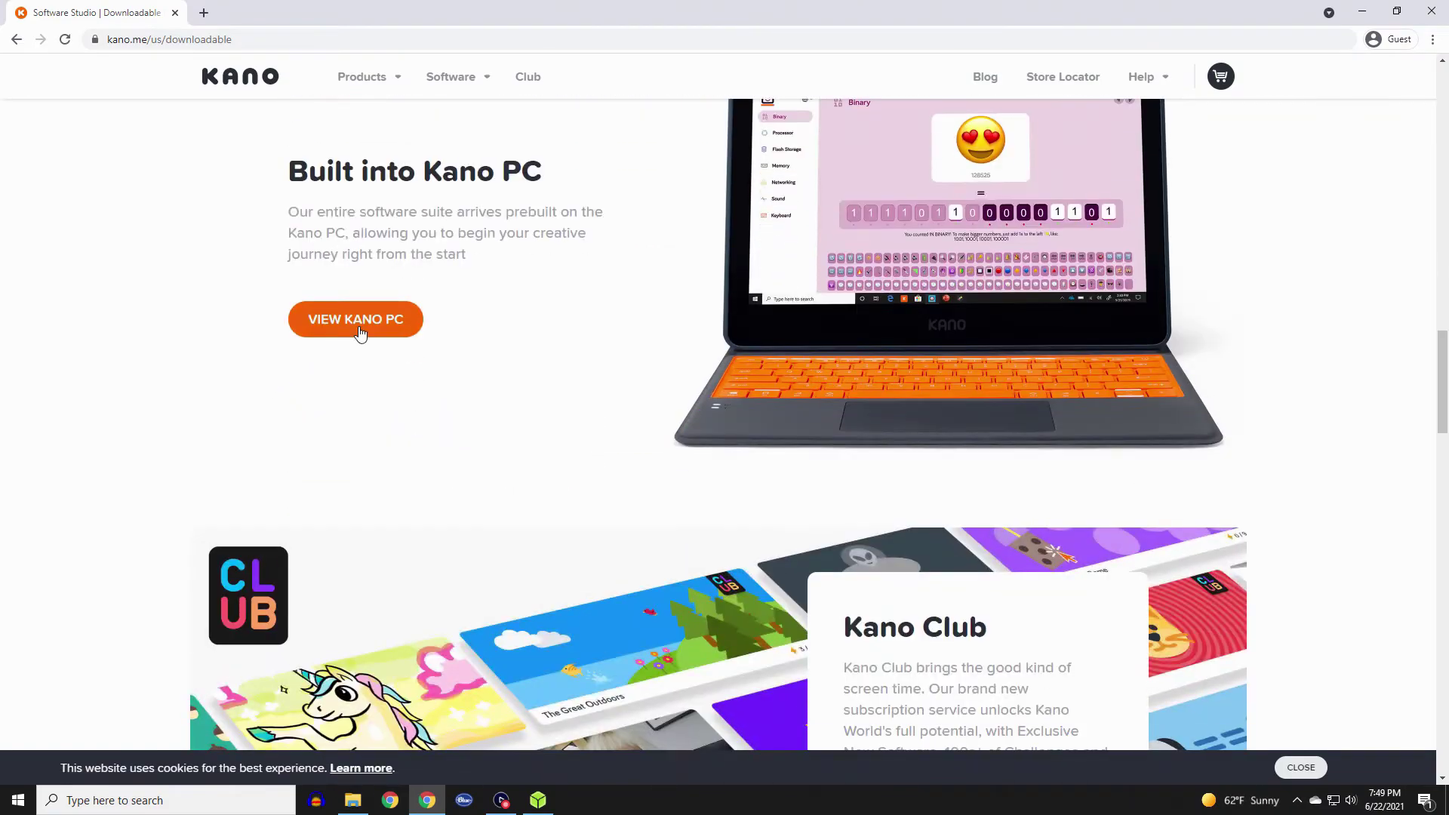
{"action": "scroll", "coordinate": [349, 318], "scroll_direction": "down", "scroll_amount": 2}
{"action": "scroll", "coordinate": [347, 320], "scroll_direction": "down", "scroll_amount": 7}
{"action": "scroll", "coordinate": [346, 323], "scroll_direction": "down", "scroll_amount": 4}
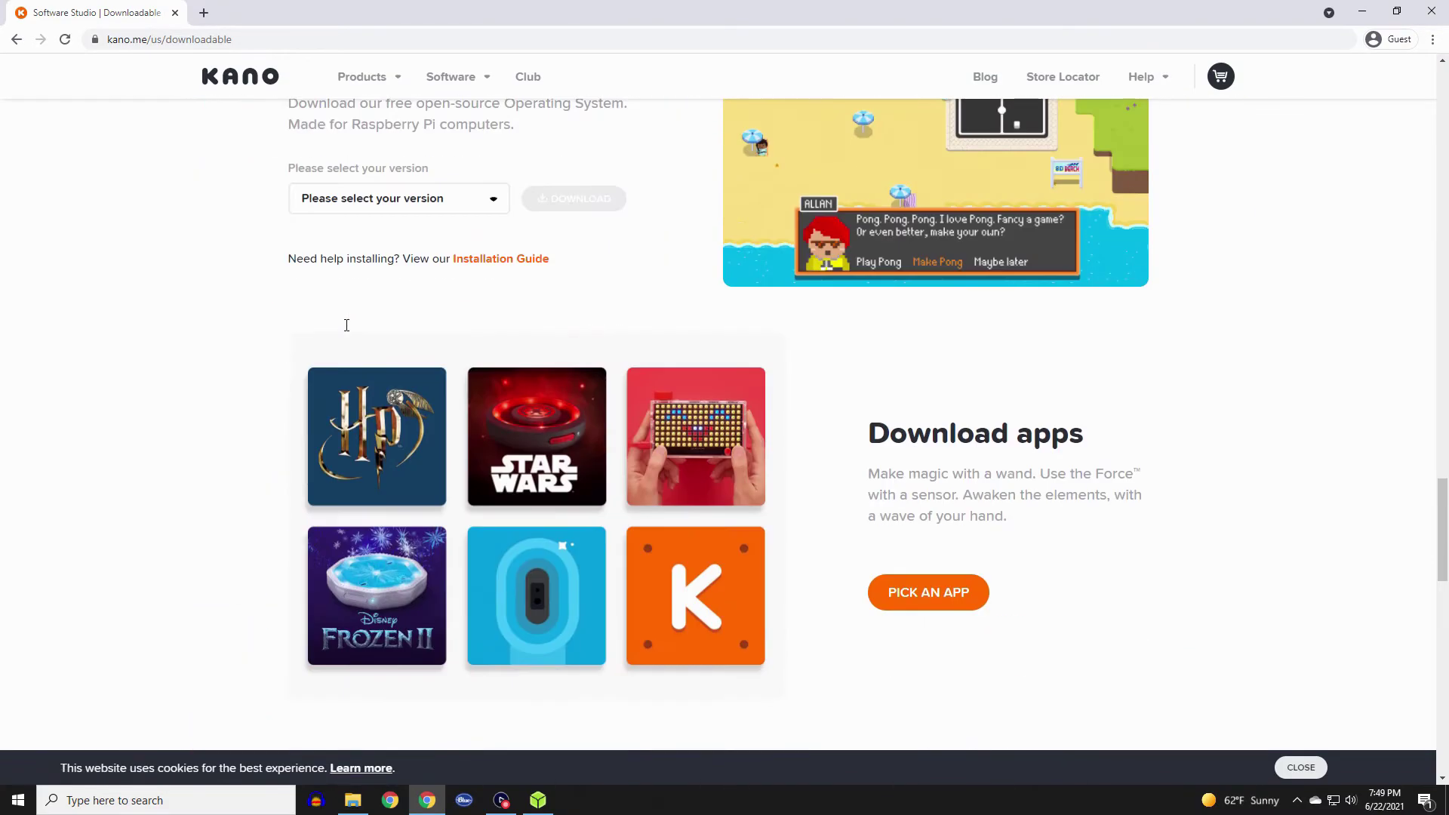
{"action": "scroll", "coordinate": [360, 280], "scroll_direction": "up", "scroll_amount": 2}
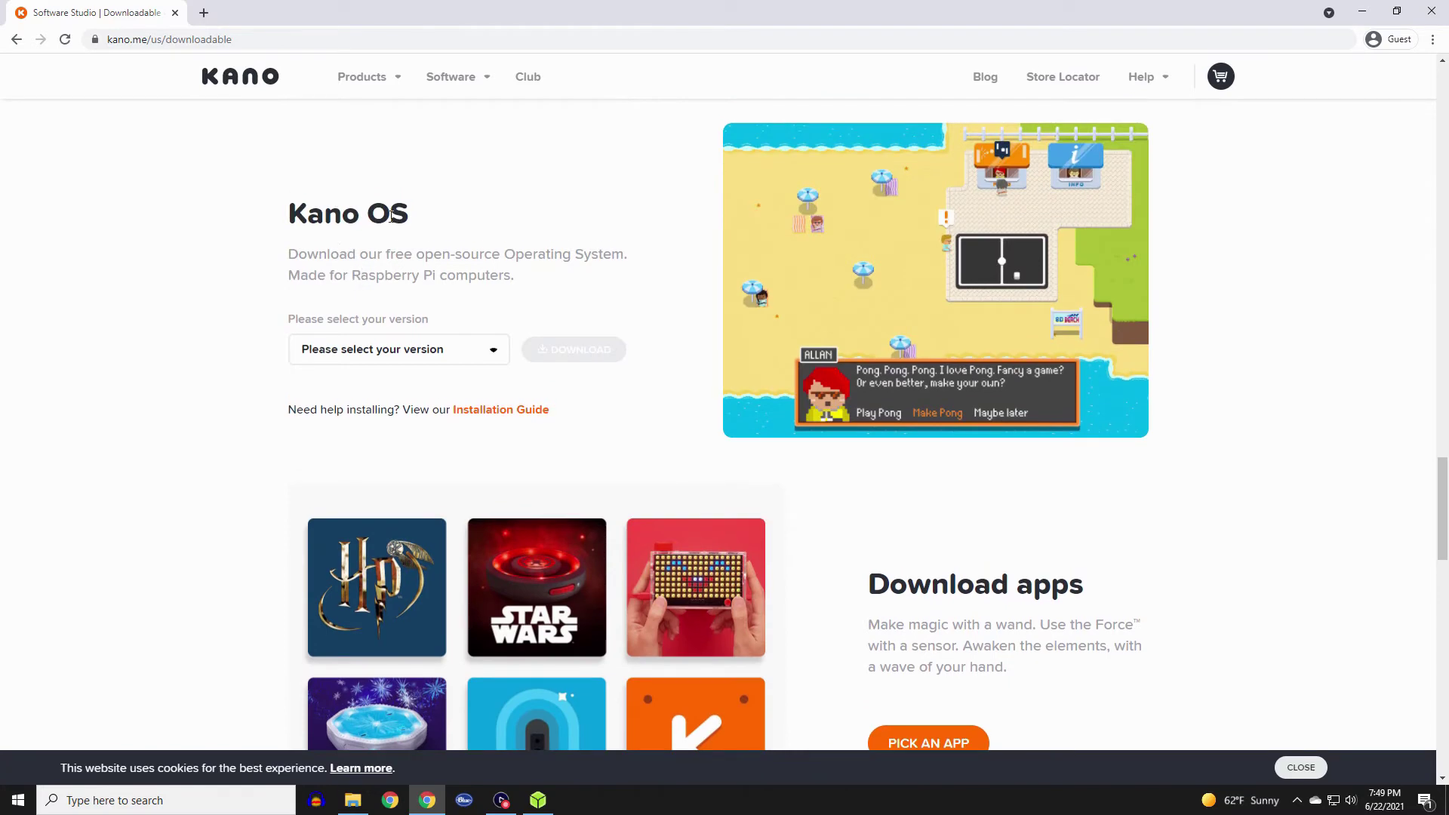
Step: Download the Kano OS zip for the 'Computer Kit Complete - Pi3' version
{"action": "left_click", "coordinate": [491, 355]}
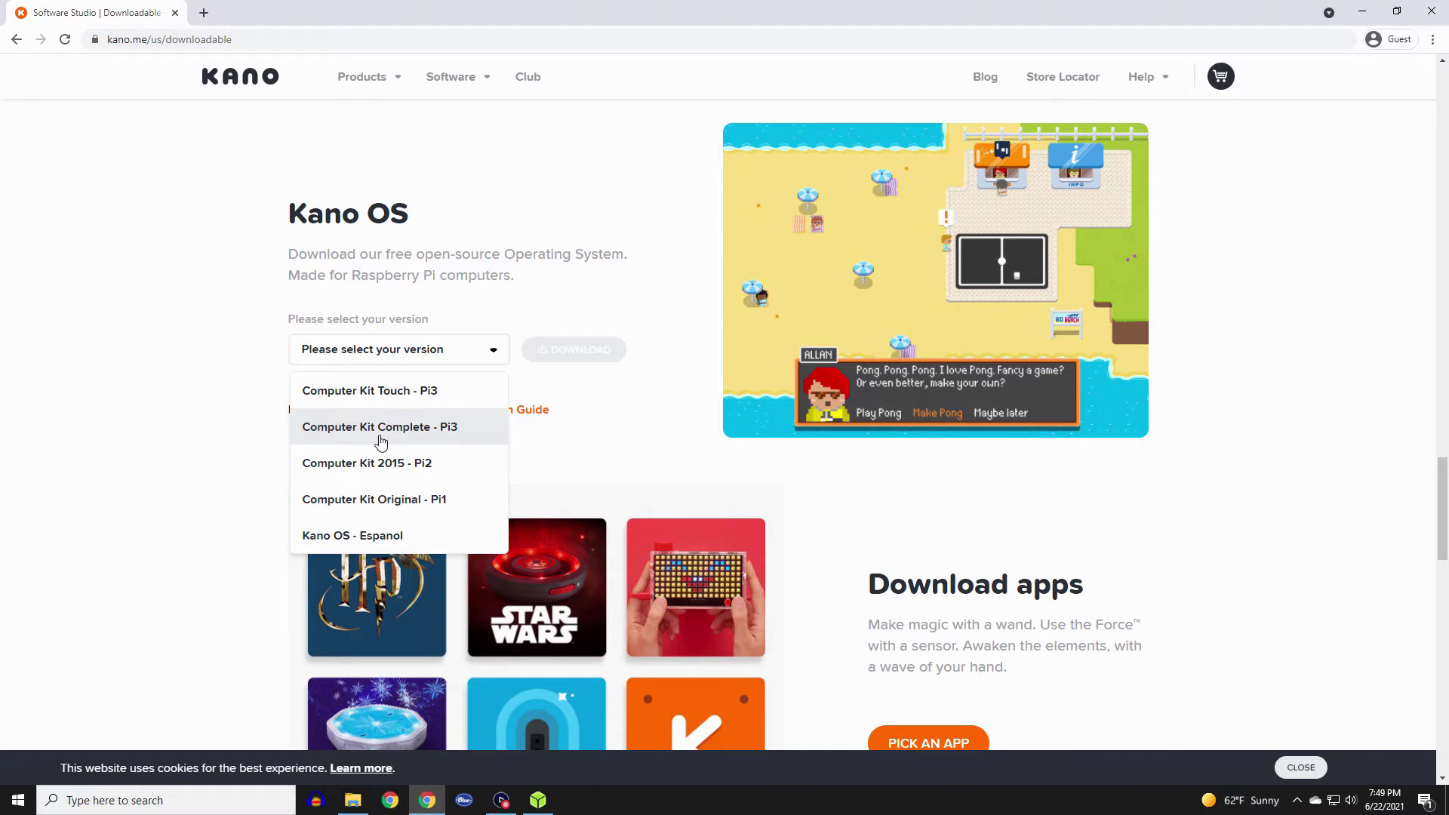
{"action": "left_click", "coordinate": [381, 442]}
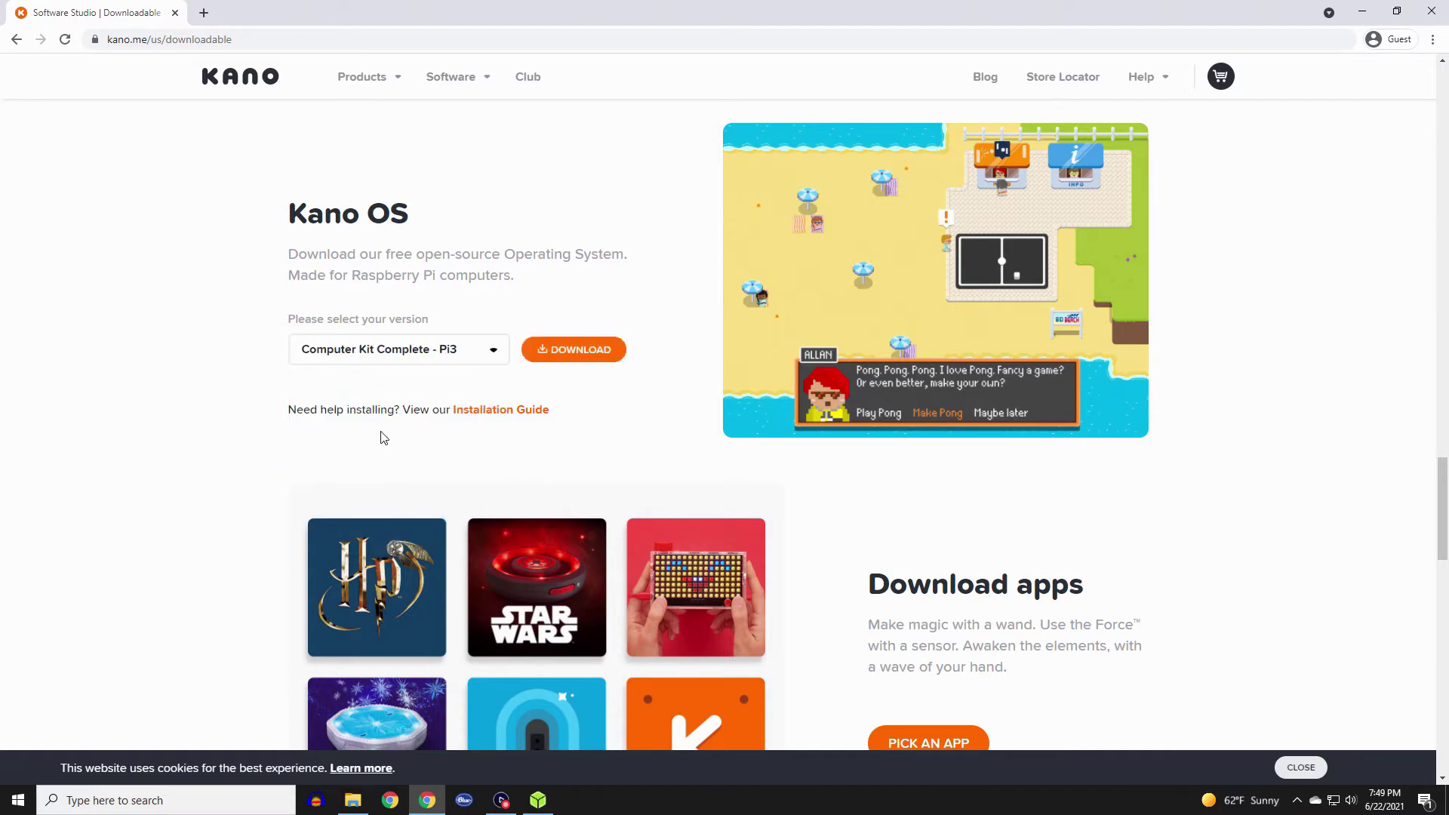
{"action": "left_click", "coordinate": [570, 355]}
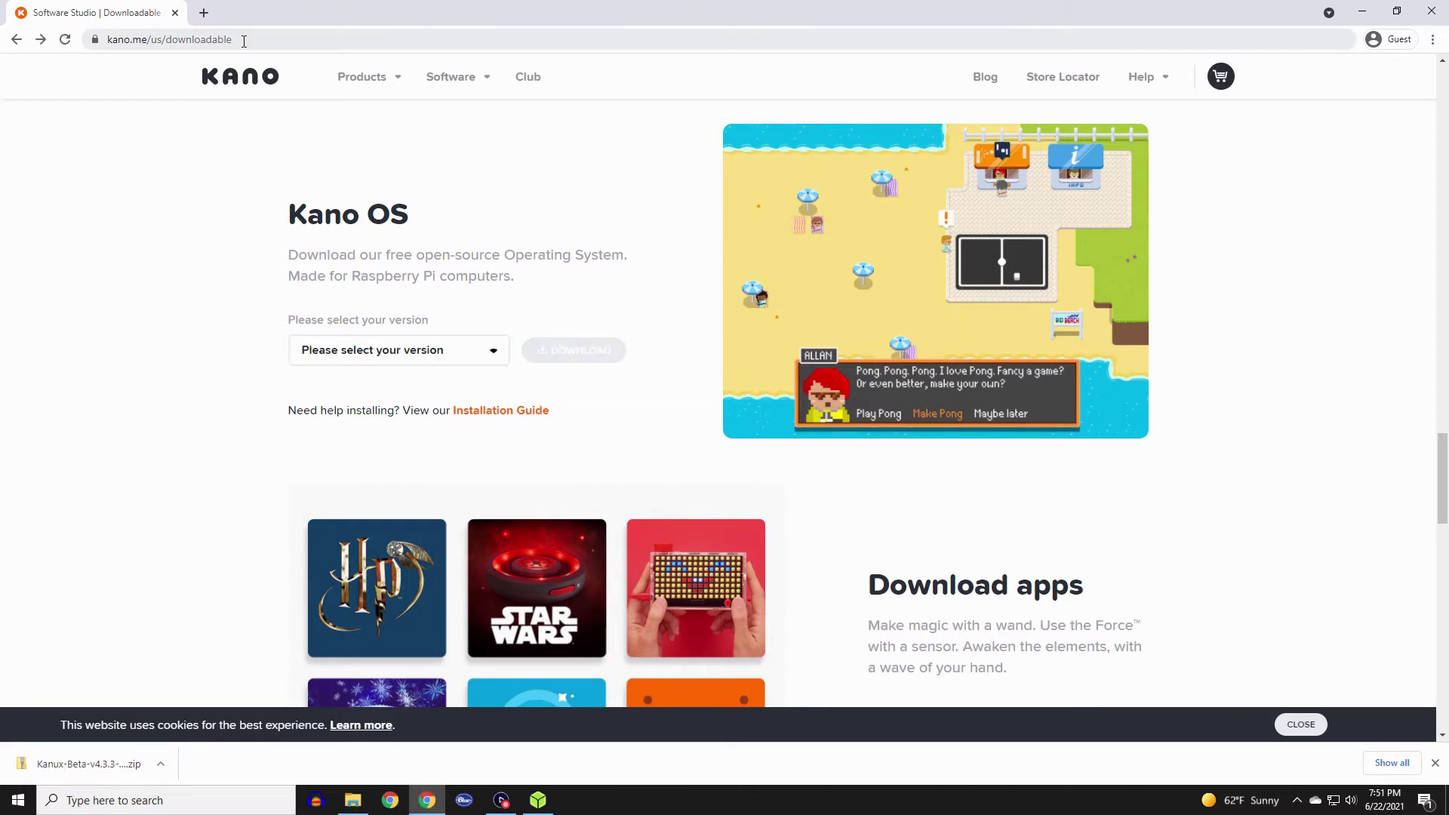
Step: Search the web for 'raspberry pi os'
{"action": "left_click", "coordinate": [244, 41]}
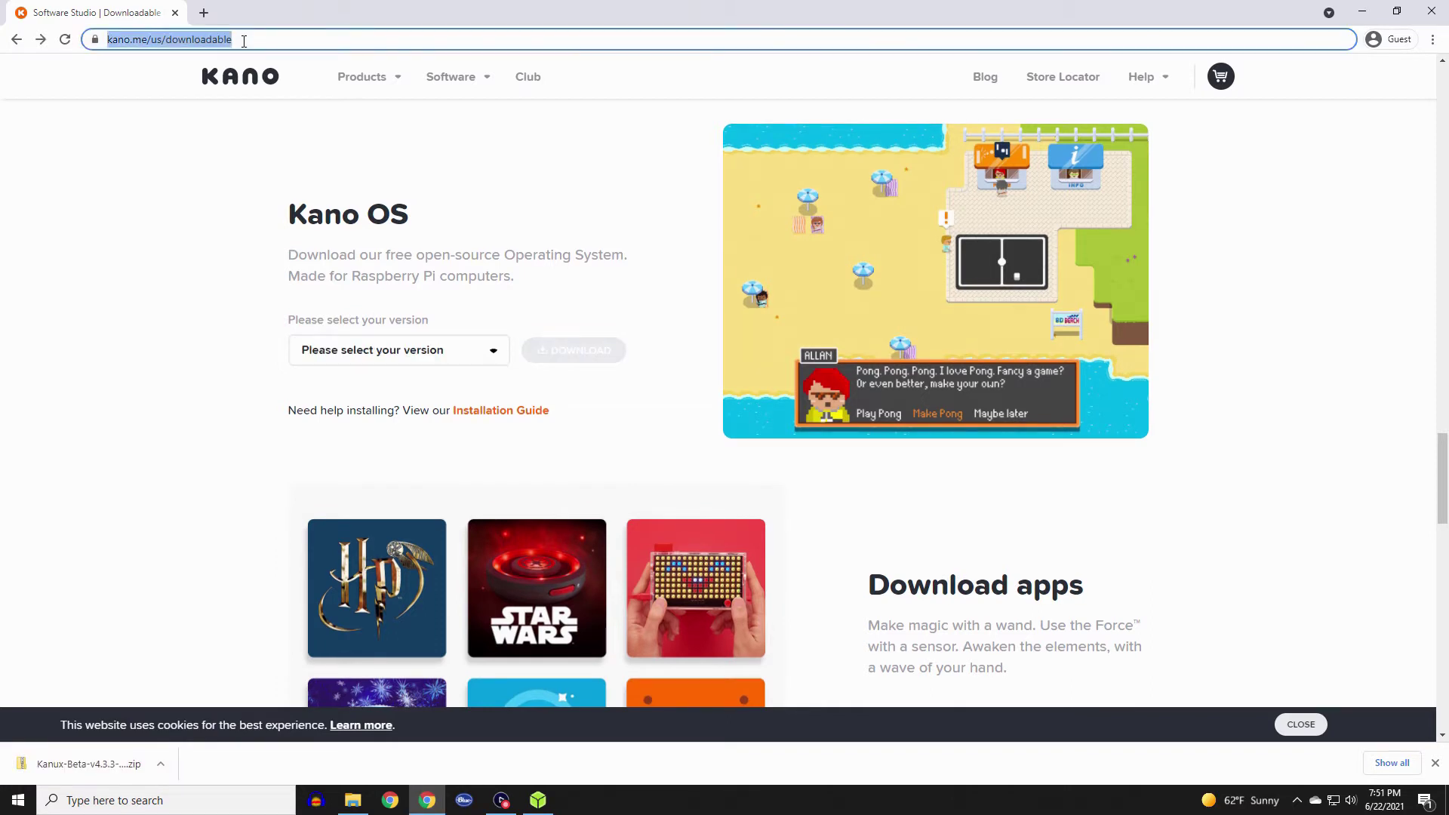
{"action": "type", "text": "ras"}
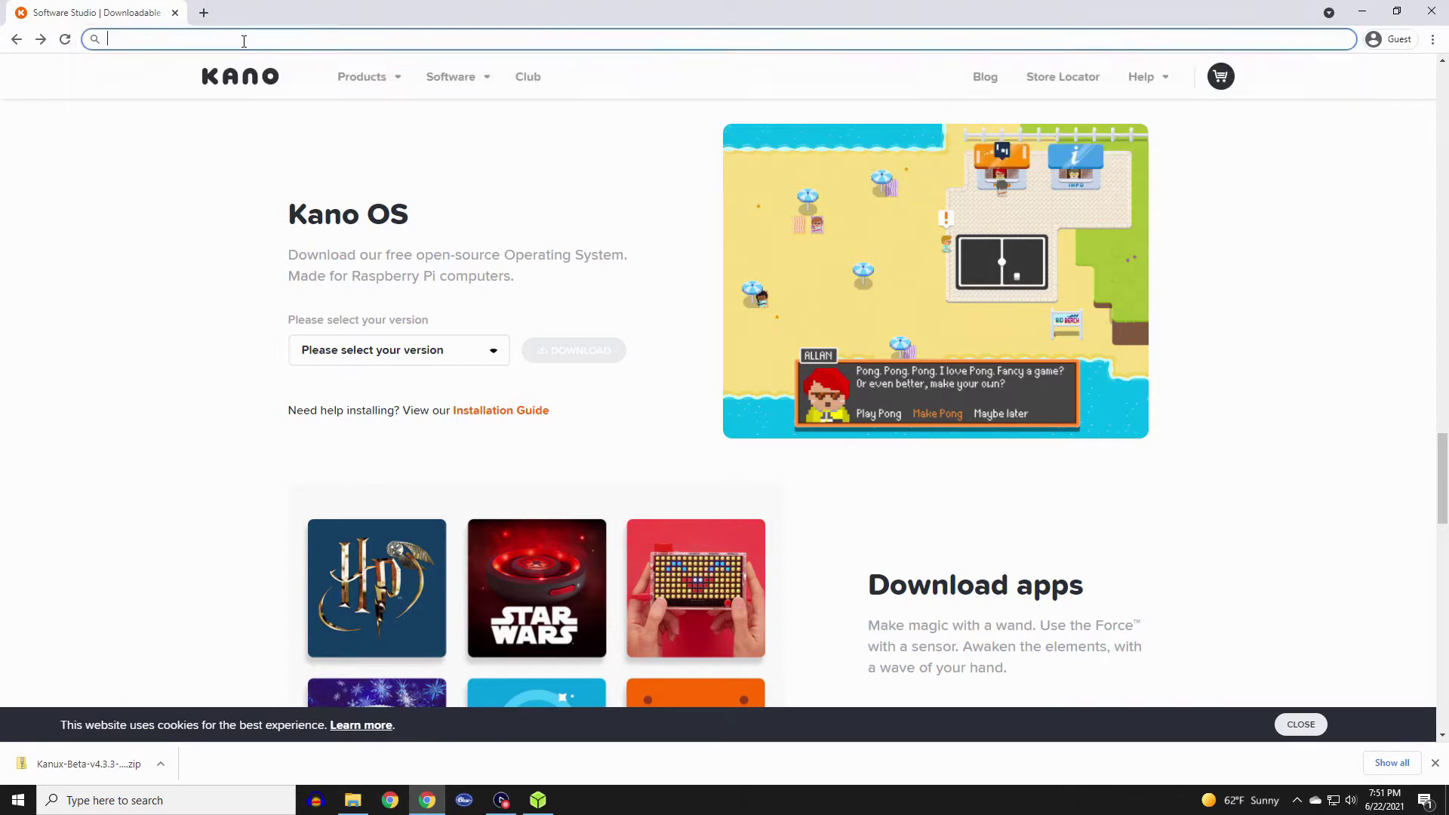
{"action": "type", "text": "pber"}
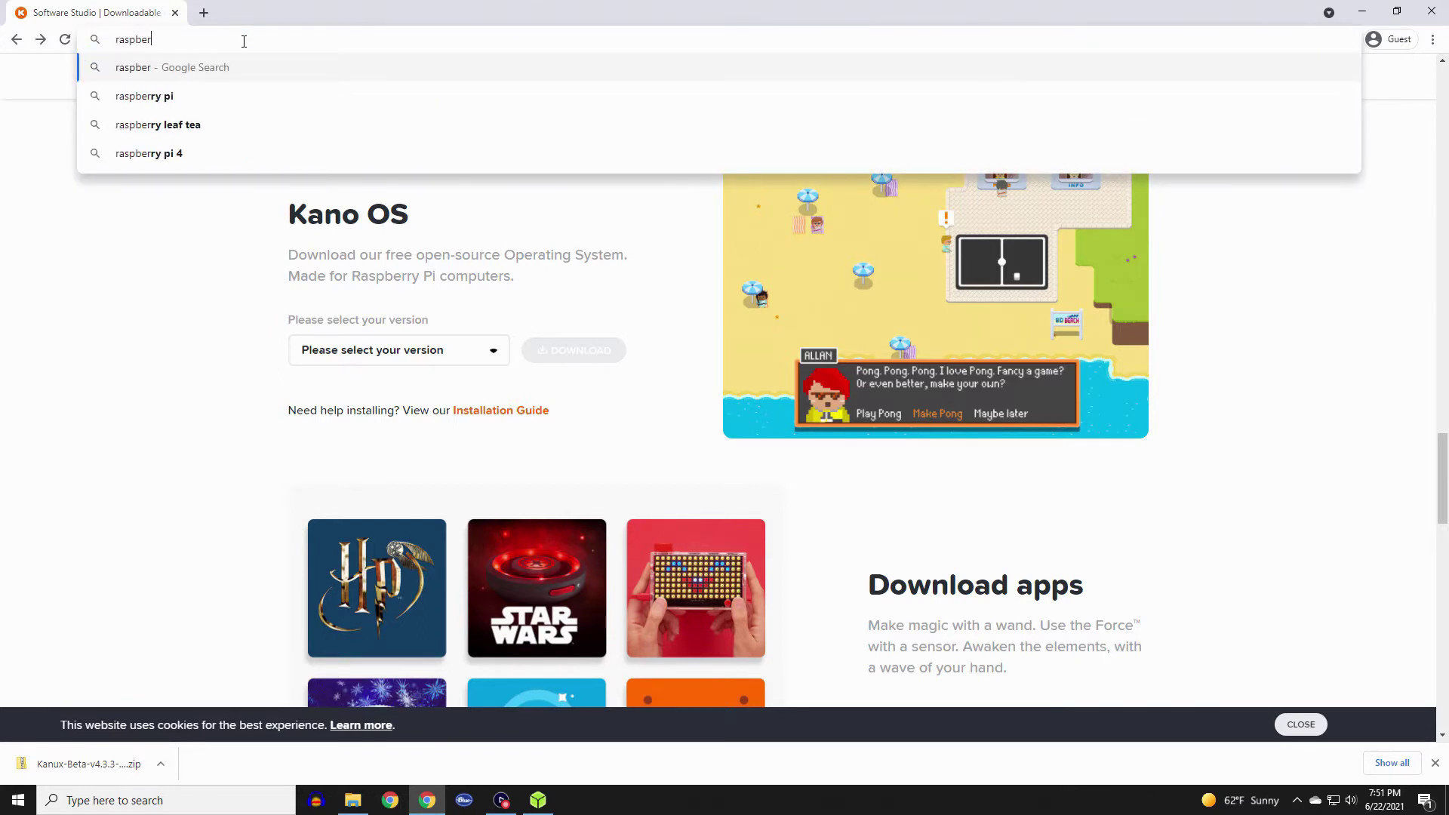
{"action": "type", "text": "ry pi os"}
{"action": "key", "text": "Return"}
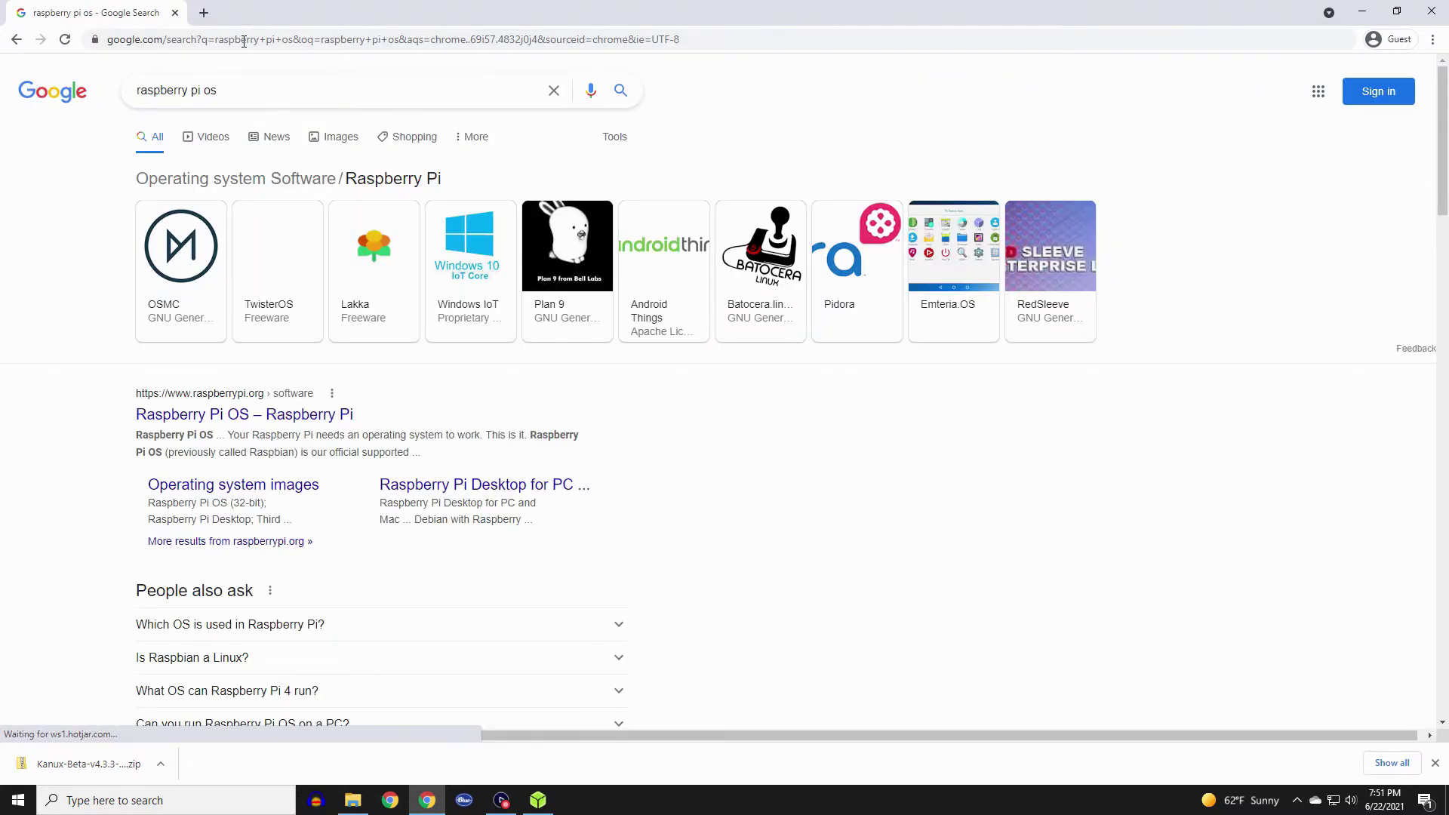
Step: Open the Raspberry Pi OS software page at its manual OS image install section
{"action": "left_click", "coordinate": [238, 418]}
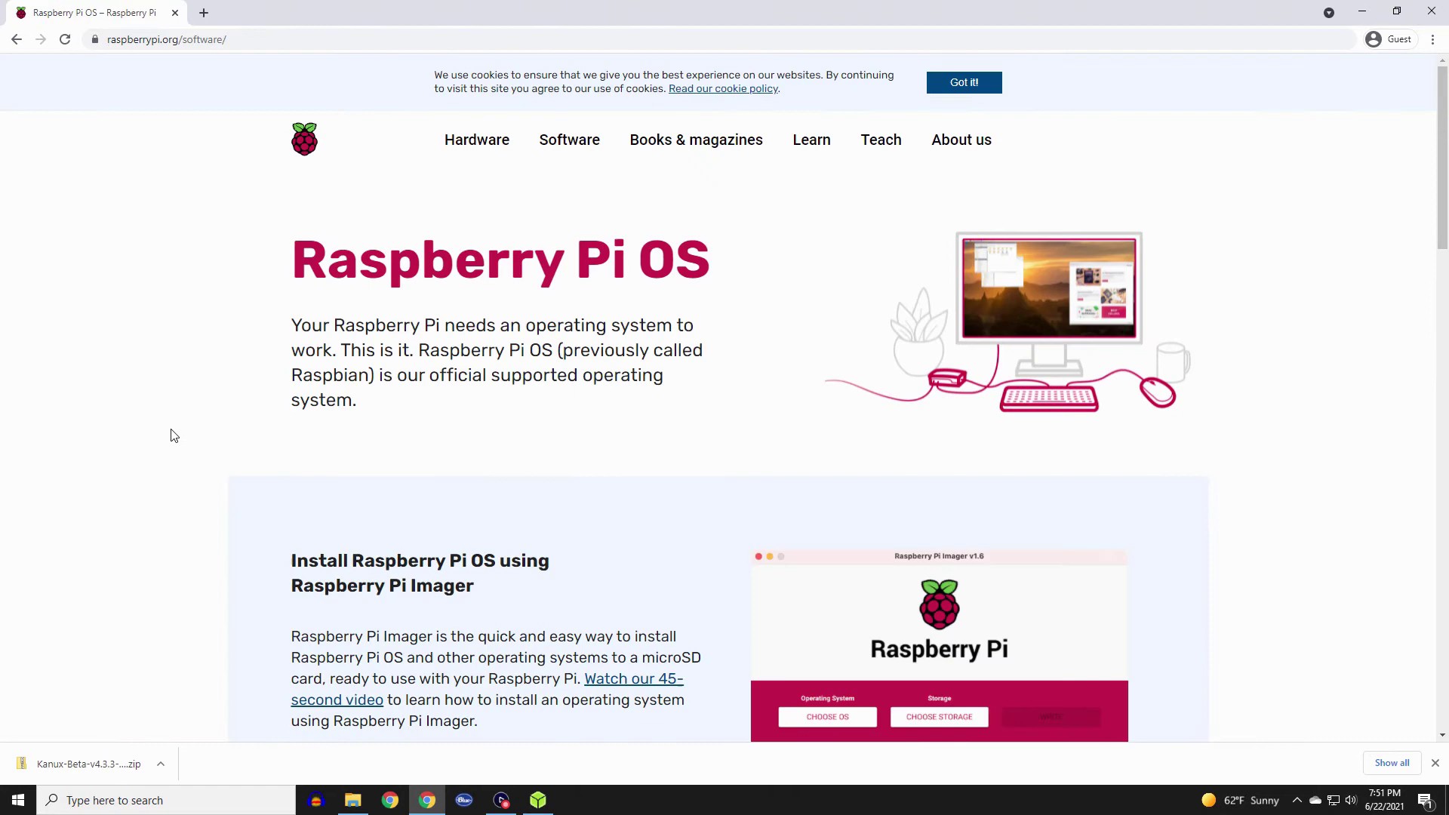
{"action": "scroll", "coordinate": [176, 436], "scroll_direction": "down", "scroll_amount": 2}
{"action": "scroll", "coordinate": [176, 436], "scroll_direction": "down", "scroll_amount": 4}
{"action": "scroll", "coordinate": [176, 435], "scroll_direction": "down", "scroll_amount": 4}
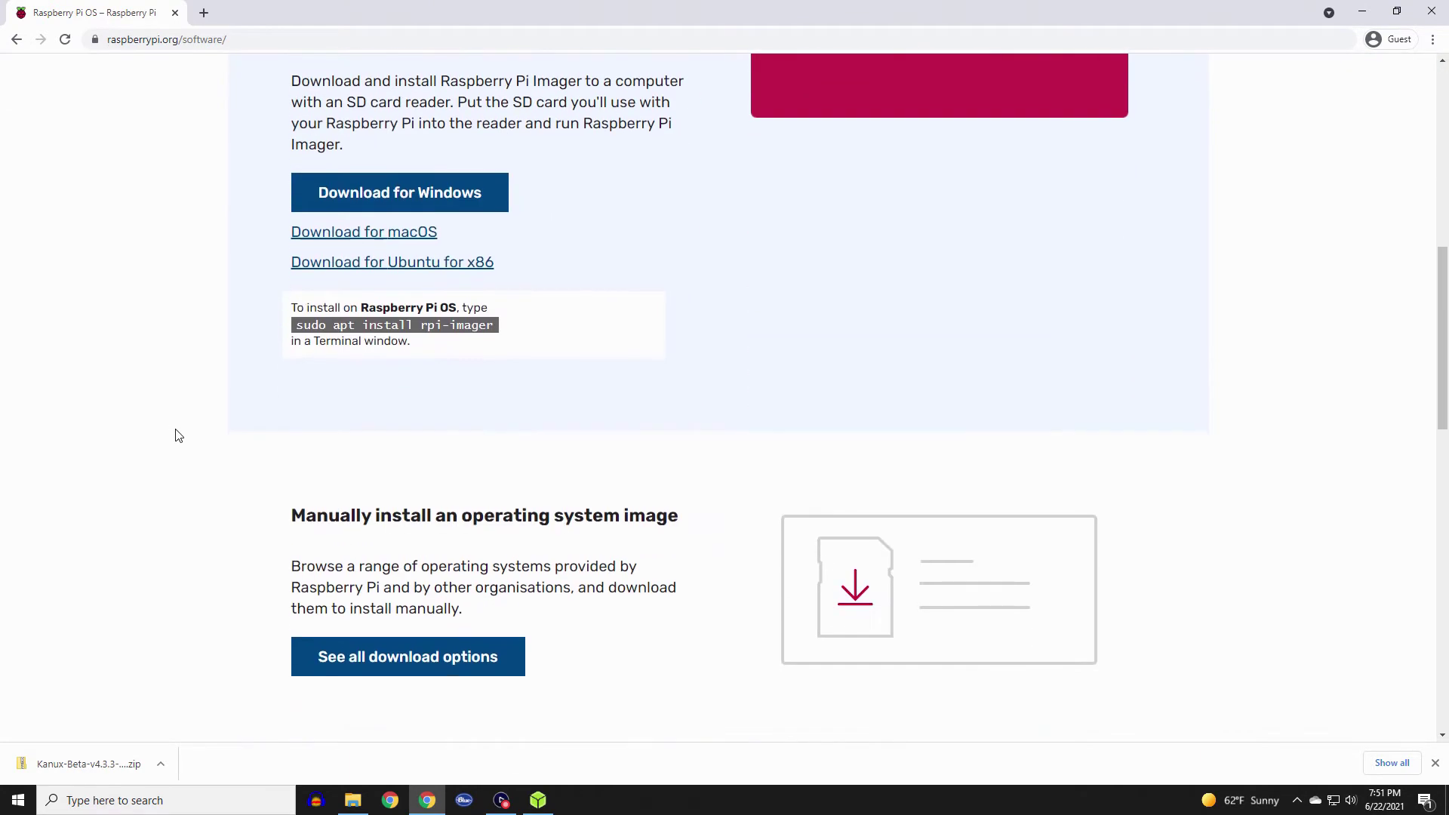
{"action": "scroll", "coordinate": [179, 434], "scroll_direction": "down", "scroll_amount": 2}
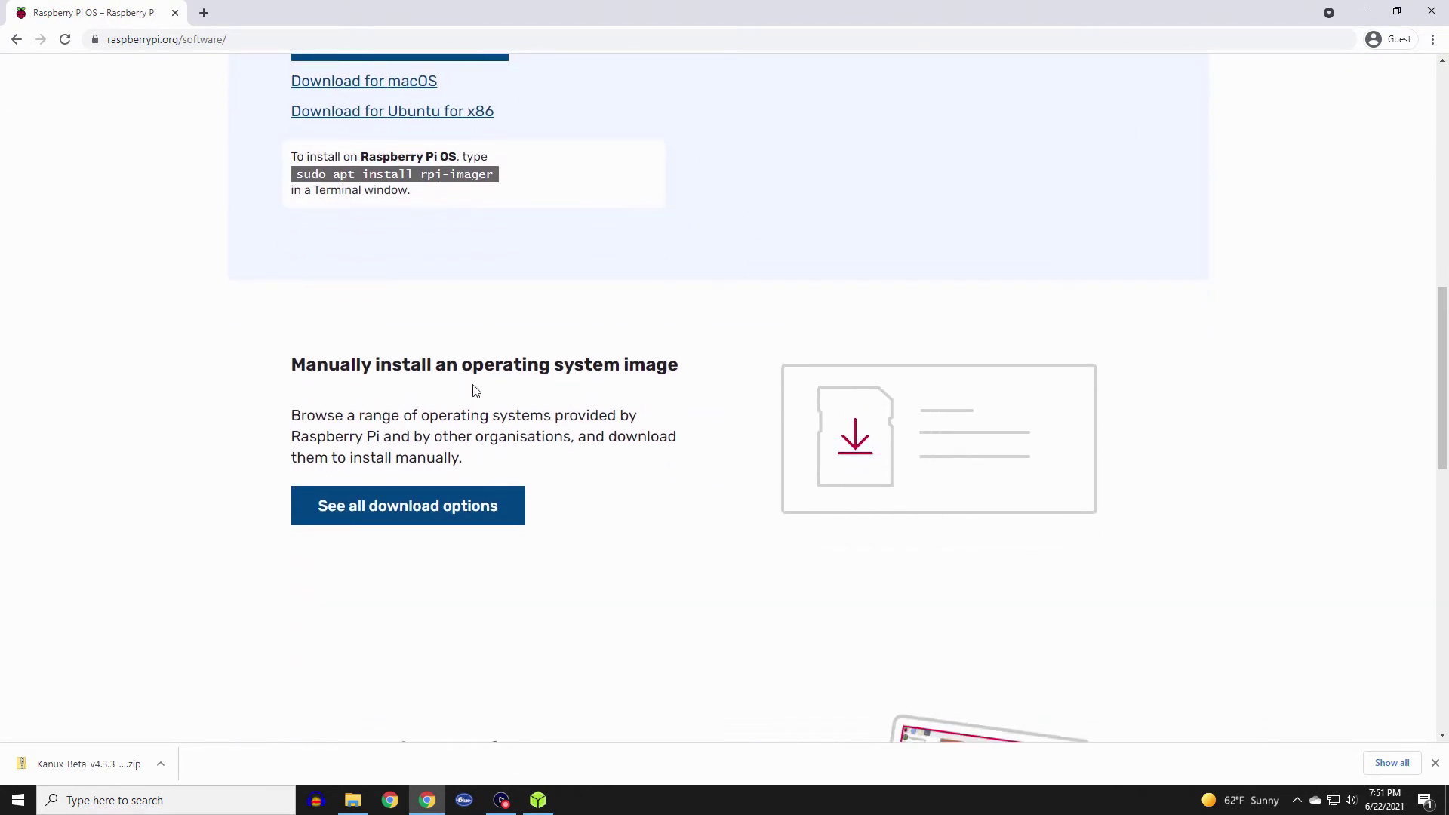
Step: Download 'Raspberry Pi OS with desktop and recommended software' from the full OS image list
{"action": "left_click", "coordinate": [413, 511]}
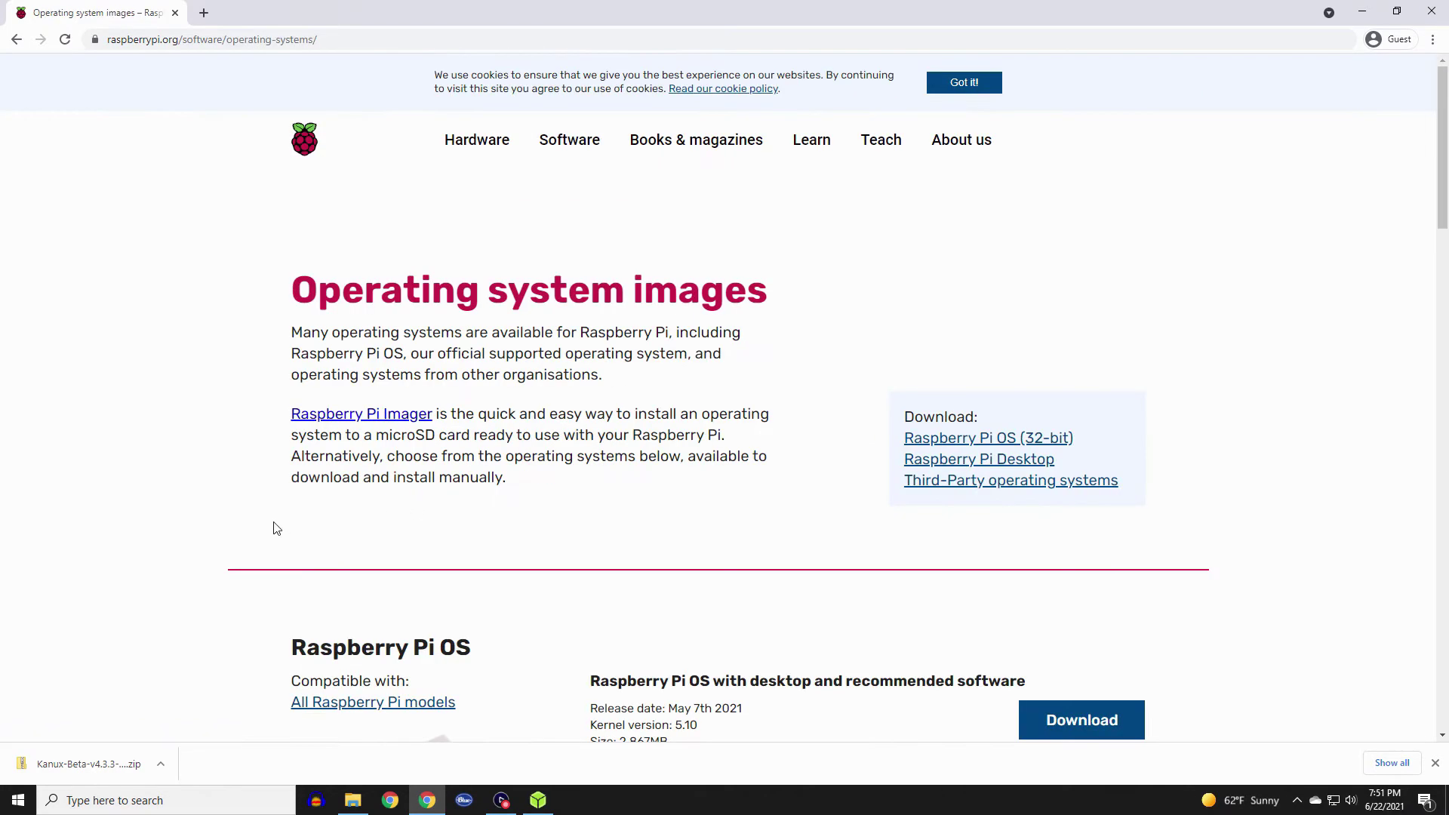
{"action": "scroll", "coordinate": [272, 500], "scroll_direction": "down", "scroll_amount": 4}
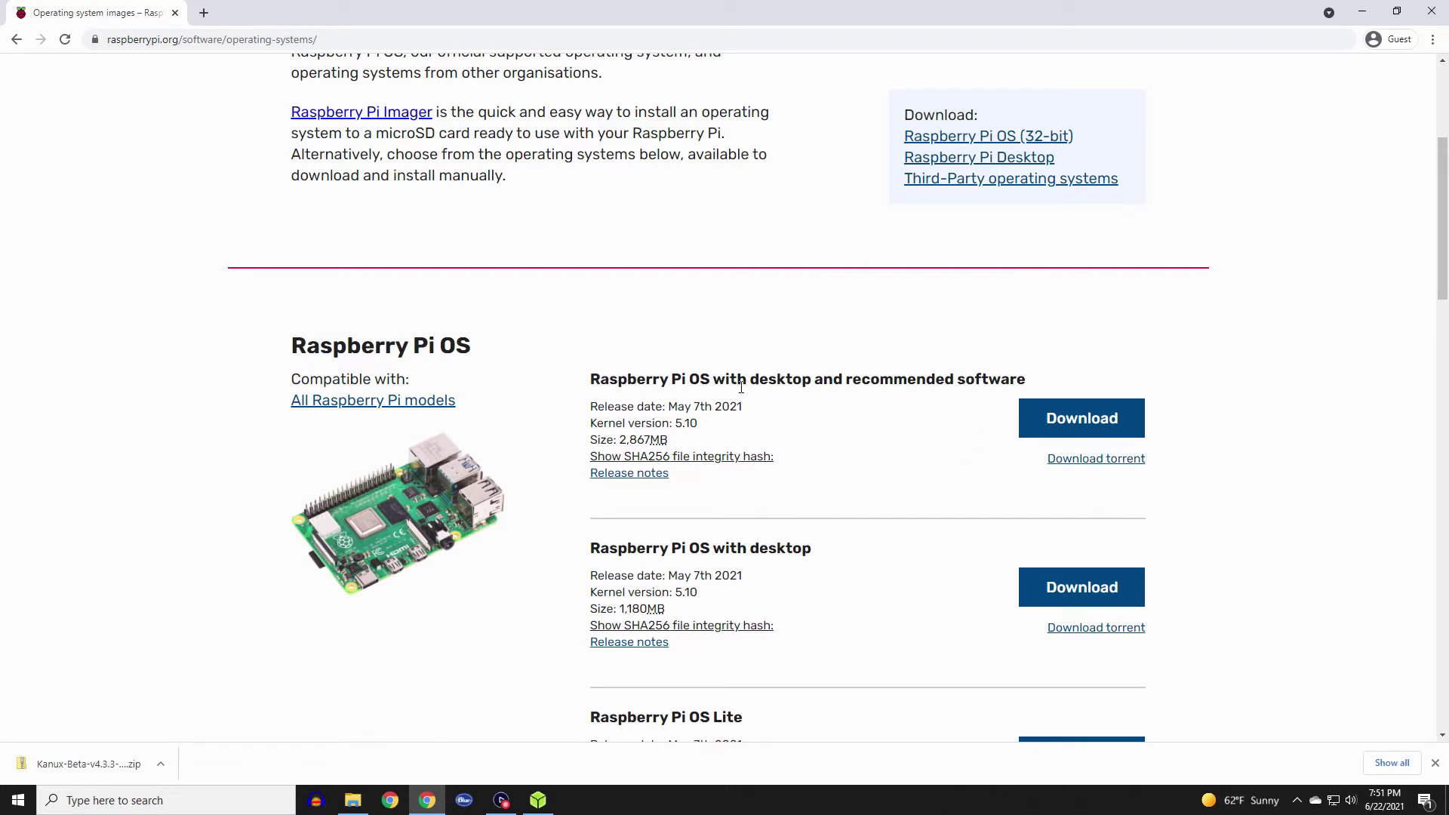
{"action": "scroll", "coordinate": [723, 630], "scroll_direction": "down", "scroll_amount": 2}
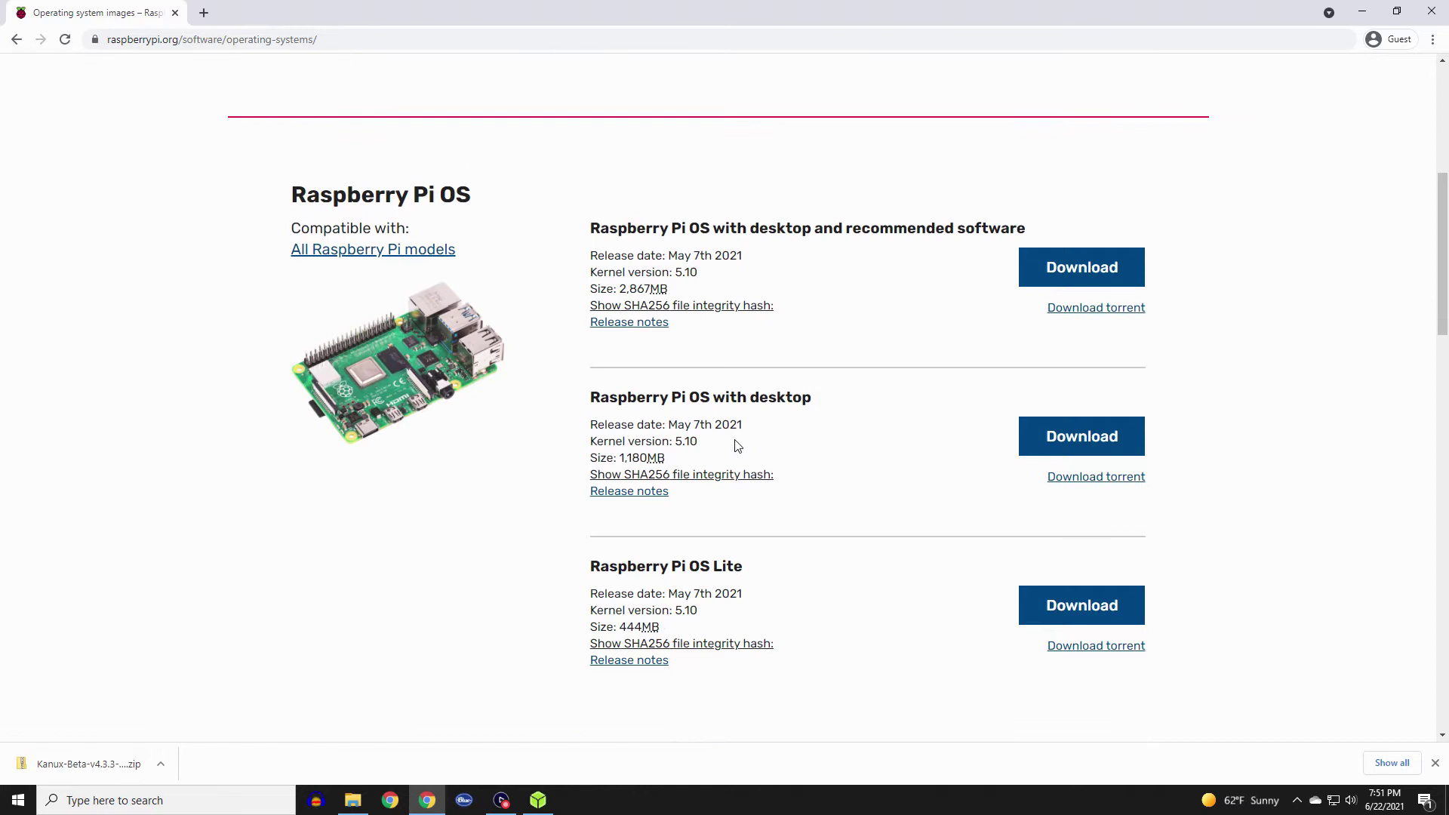
{"action": "left_click", "coordinate": [1065, 281]}
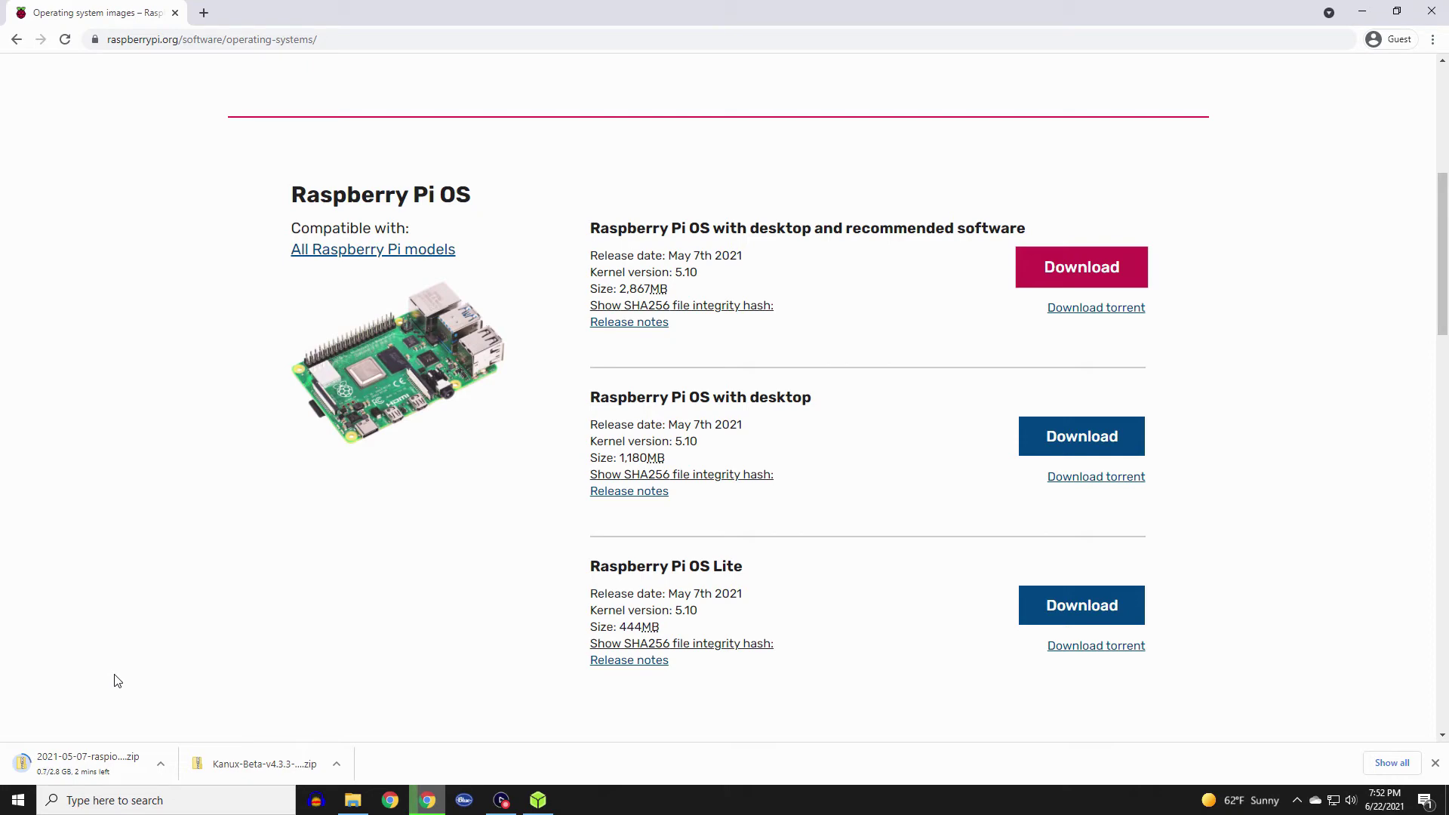
Step: Delete the duplicate Kanux zip and old image from the Downloads folder
{"action": "left_click", "coordinate": [354, 806]}
{"action": "left_click", "coordinate": [476, 153]}
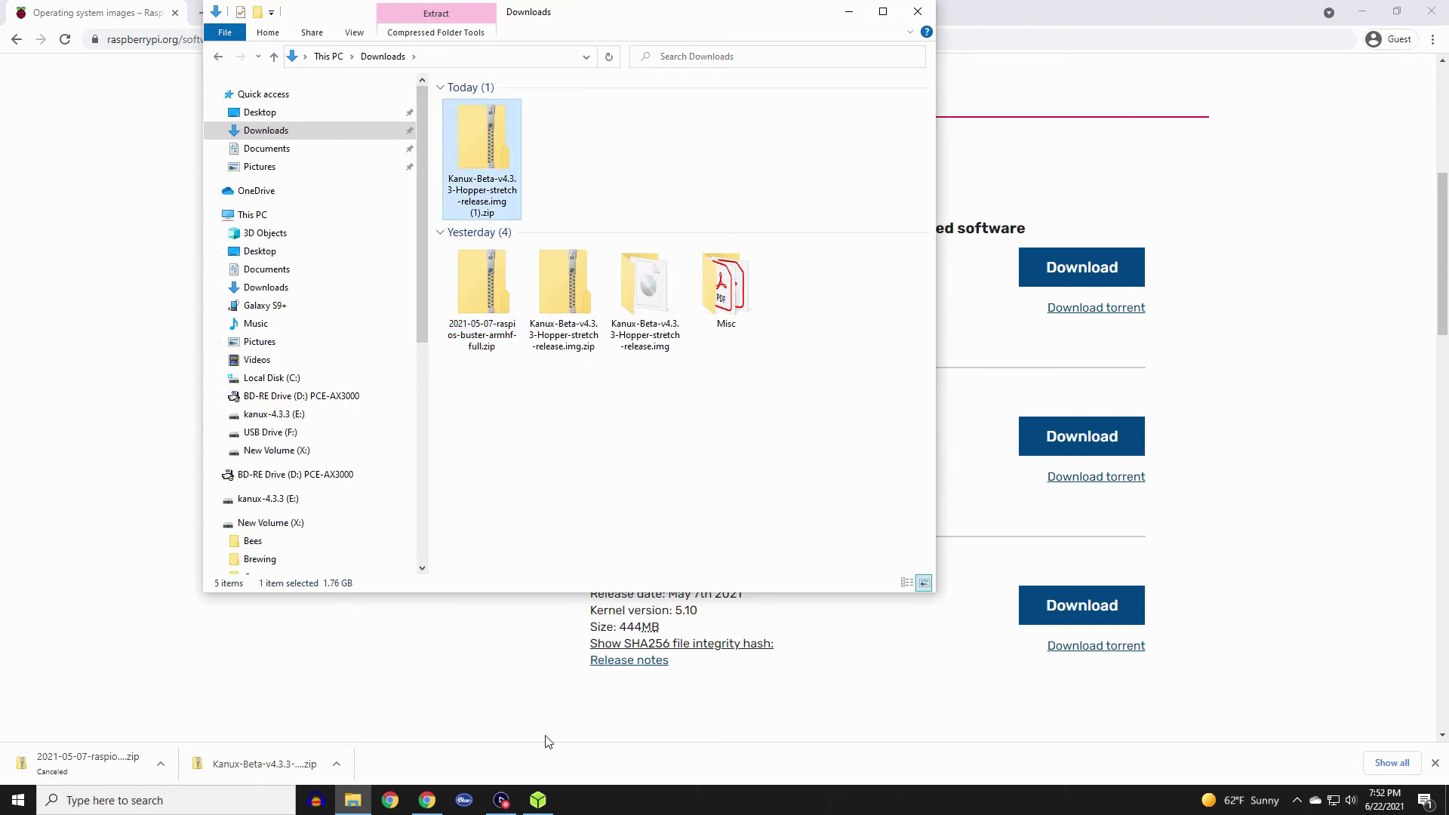
{"action": "key", "text": "Delete"}
{"action": "key", "text": "Delete"}
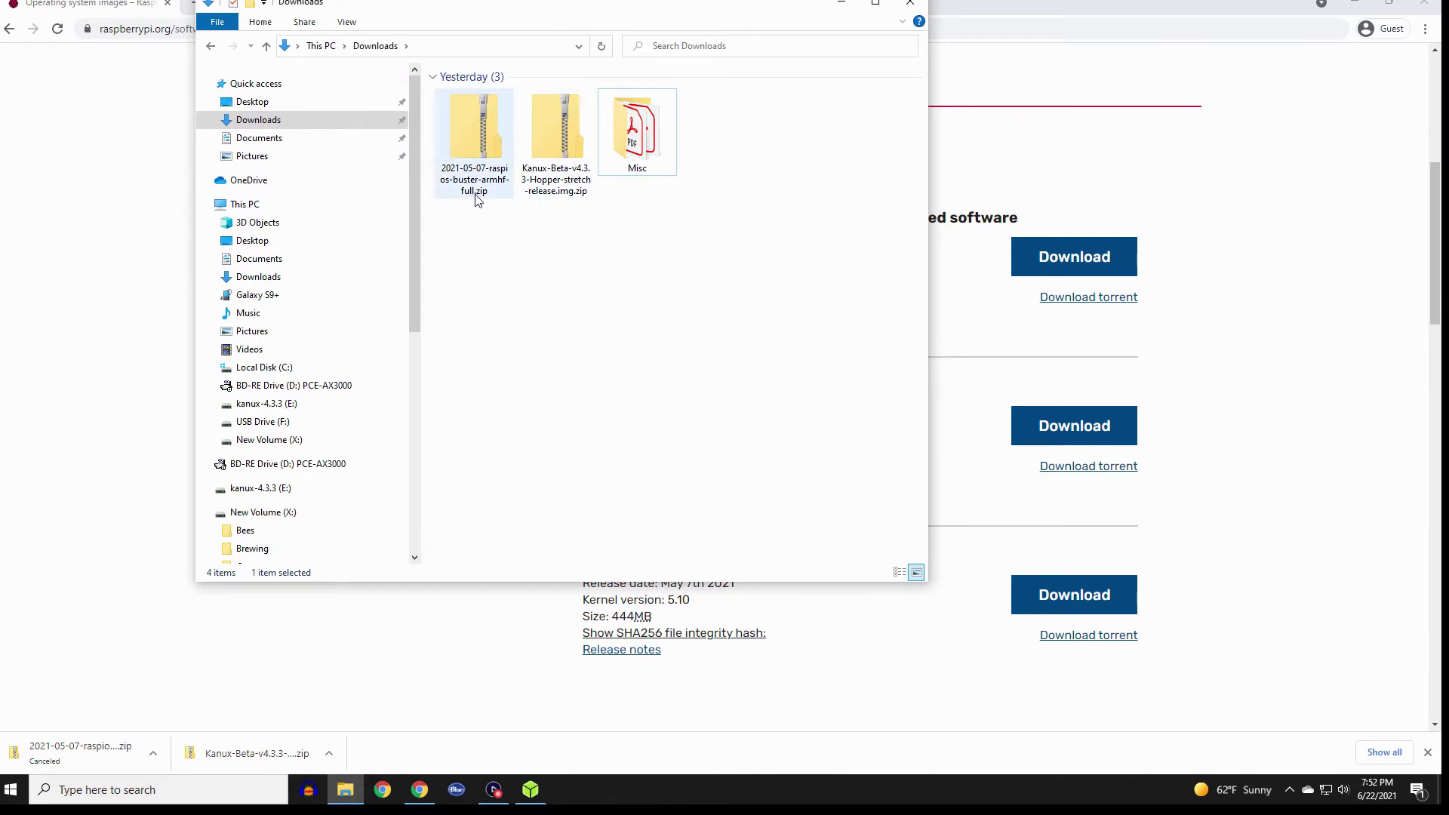
Step: Extract the Kanux-Beta-v4.3.3 zip into its suggested Downloads folder
{"action": "right_click", "coordinate": [546, 140]}
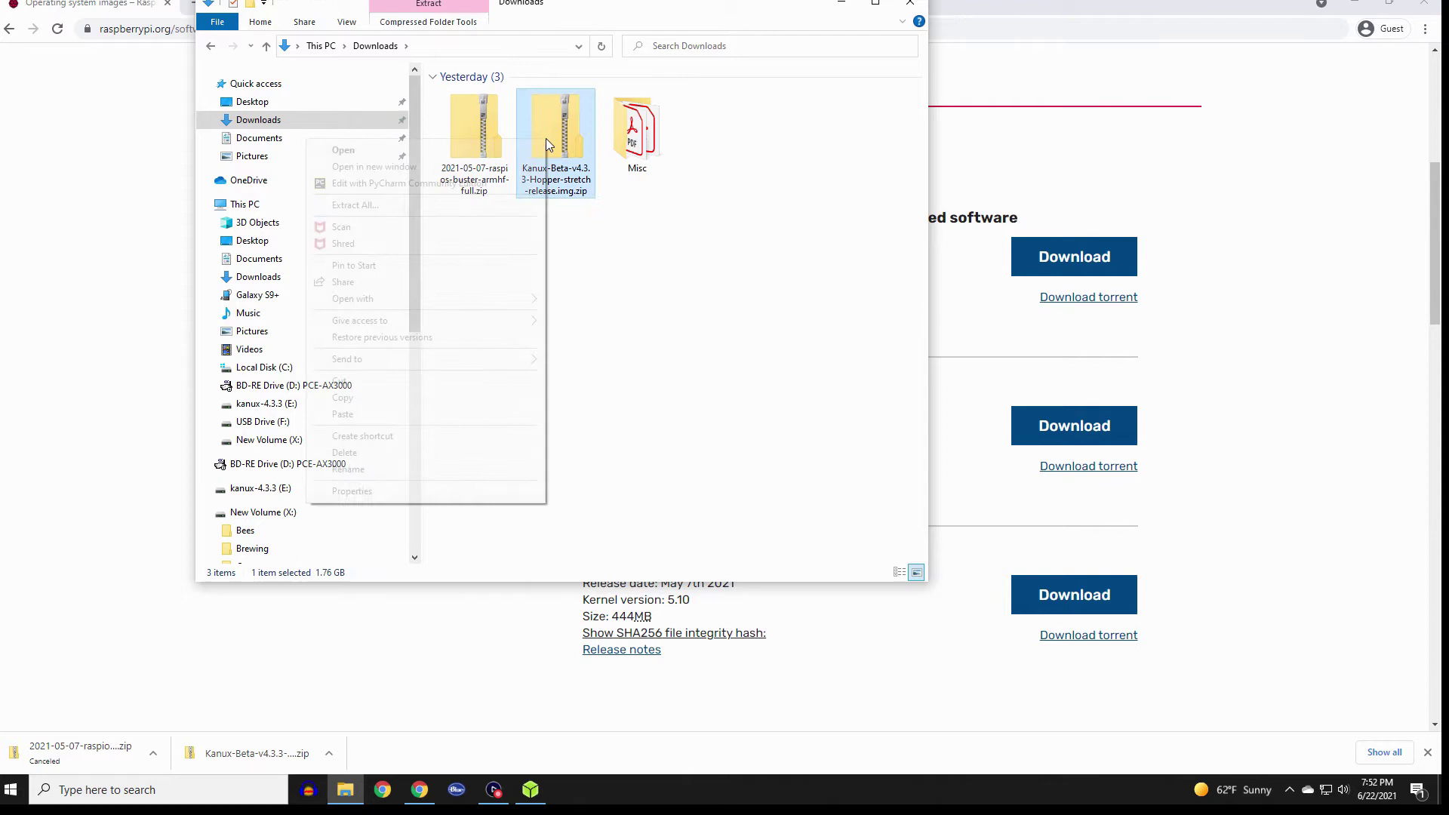
{"action": "left_click", "coordinate": [422, 206]}
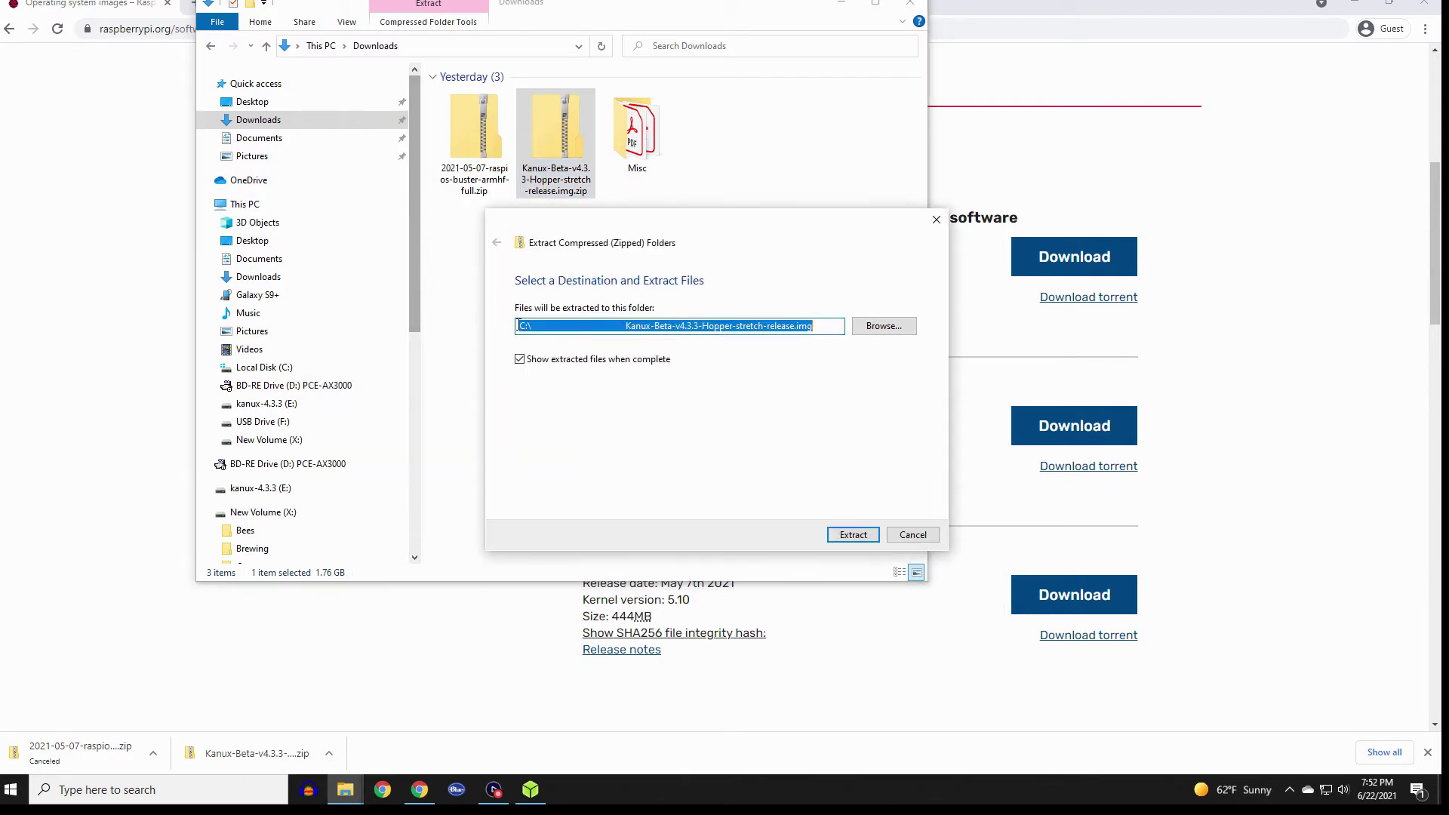
{"action": "left_click", "coordinate": [851, 535]}
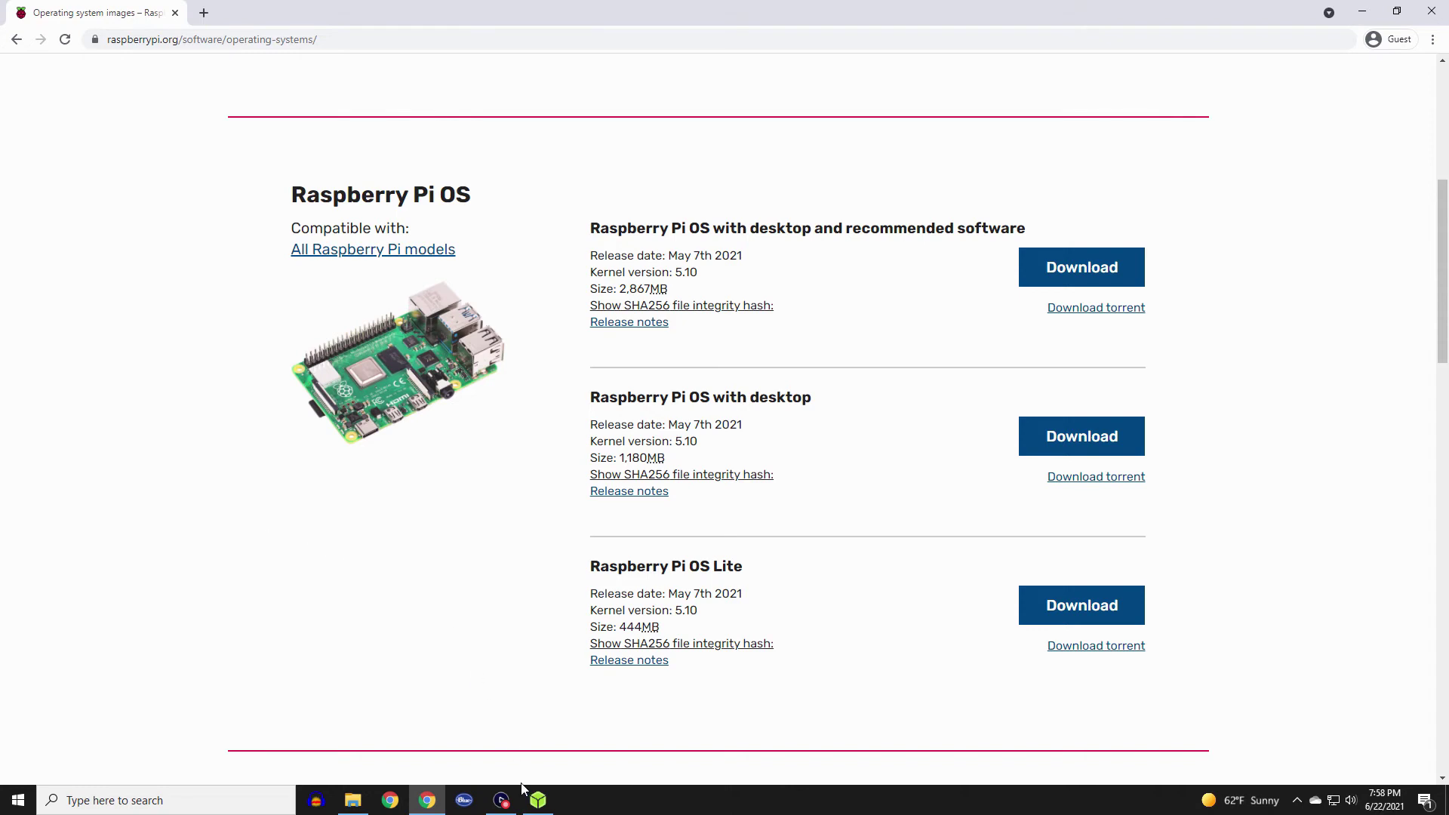
Step: Load the extracted Kanux-Beta-v4.3.3 .img file in balenaEtcher via 'Flash from file'
{"action": "left_click", "coordinate": [535, 799]}
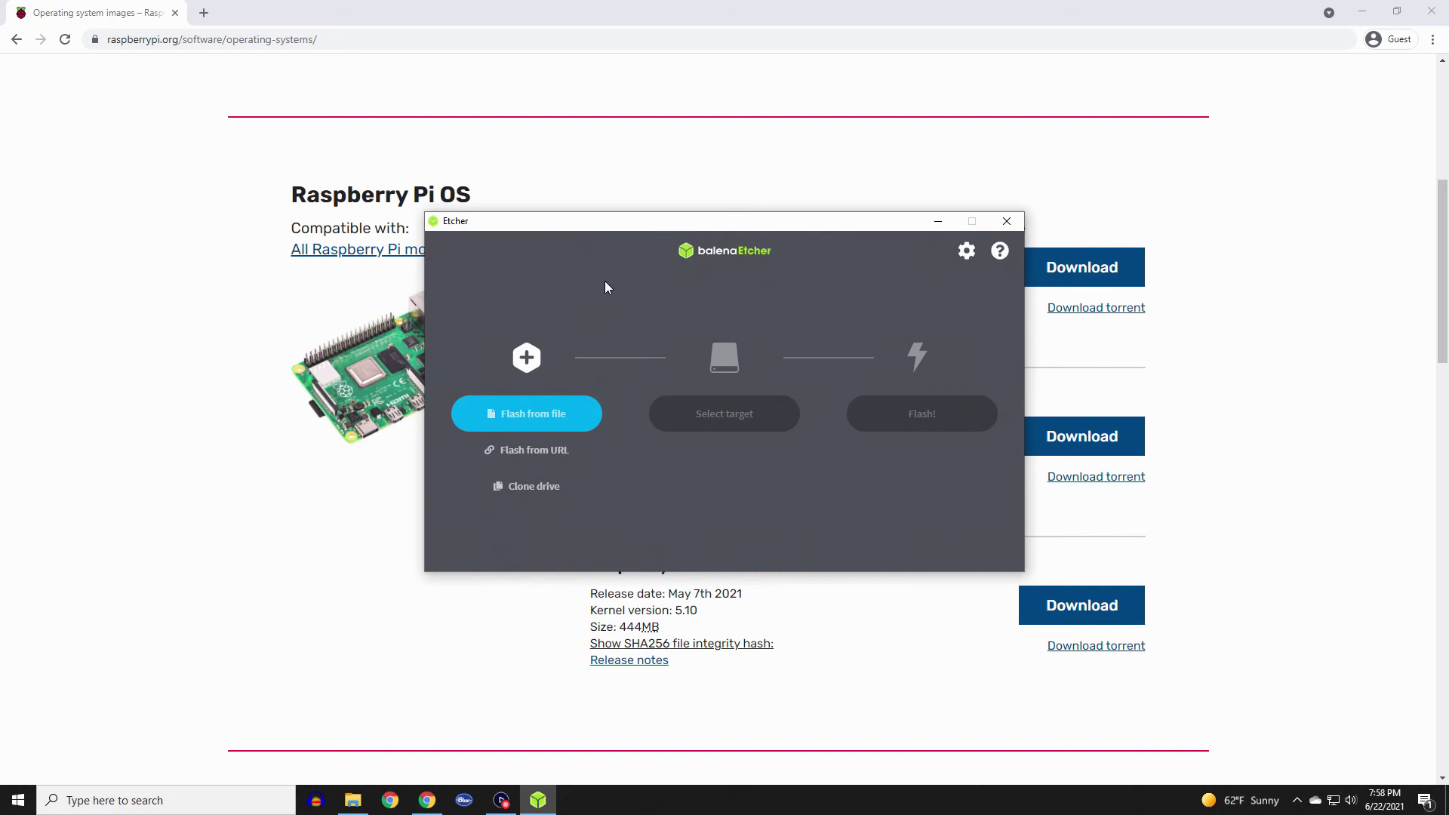
{"action": "left_click", "coordinate": [522, 424]}
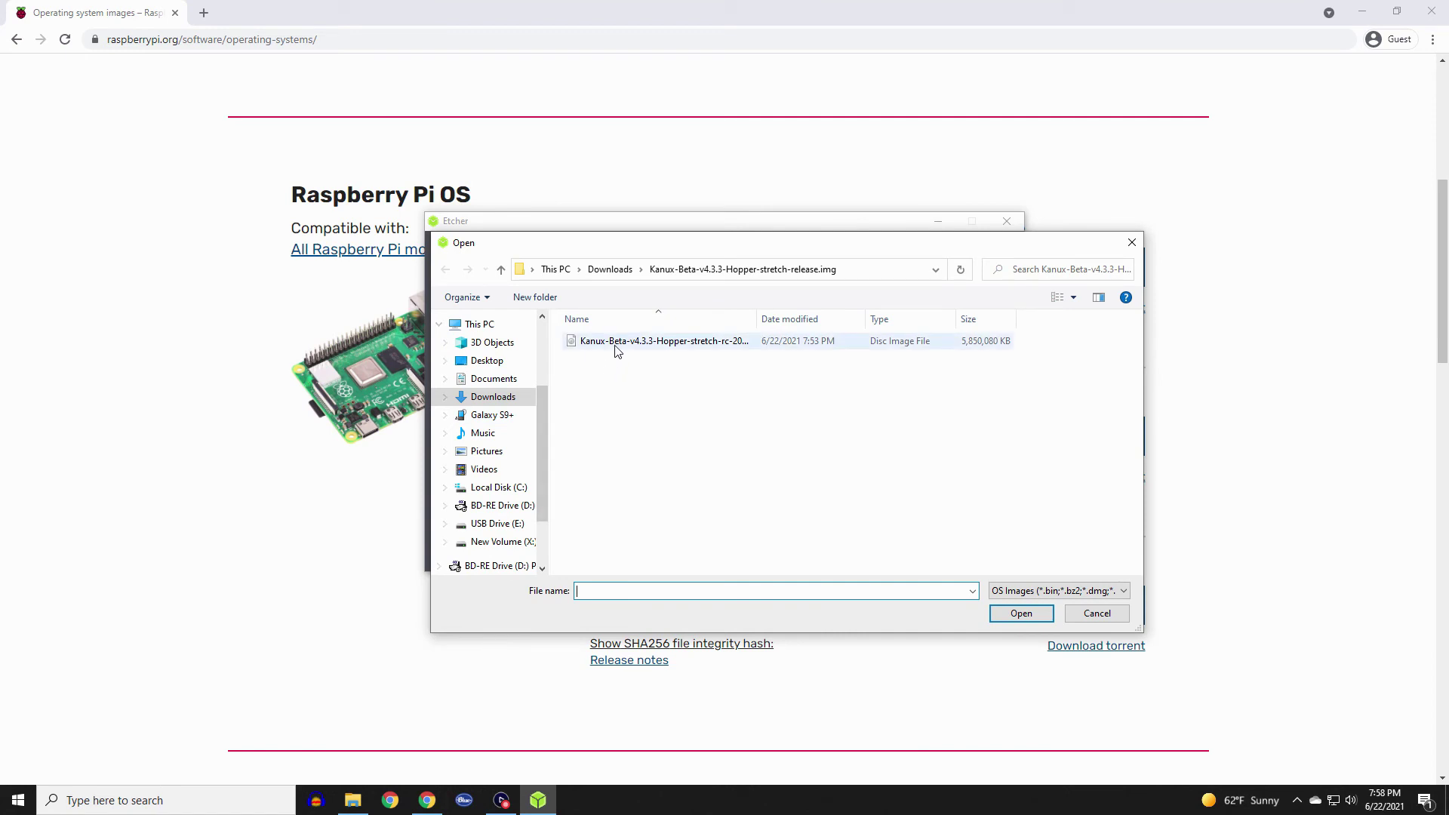
{"action": "mouse_move", "coordinate": [657, 341]}
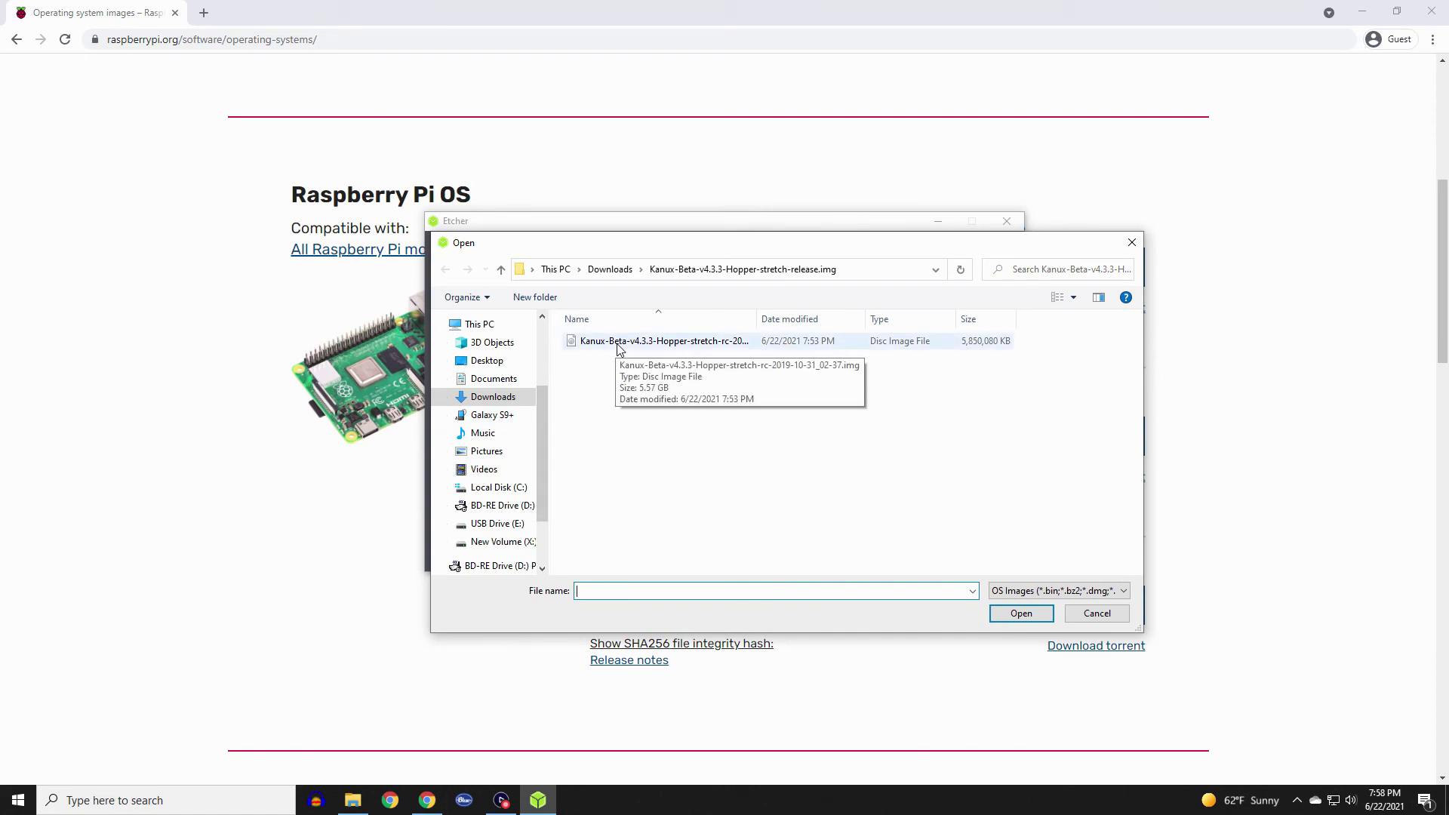
{"action": "double_click", "coordinate": [617, 341]}
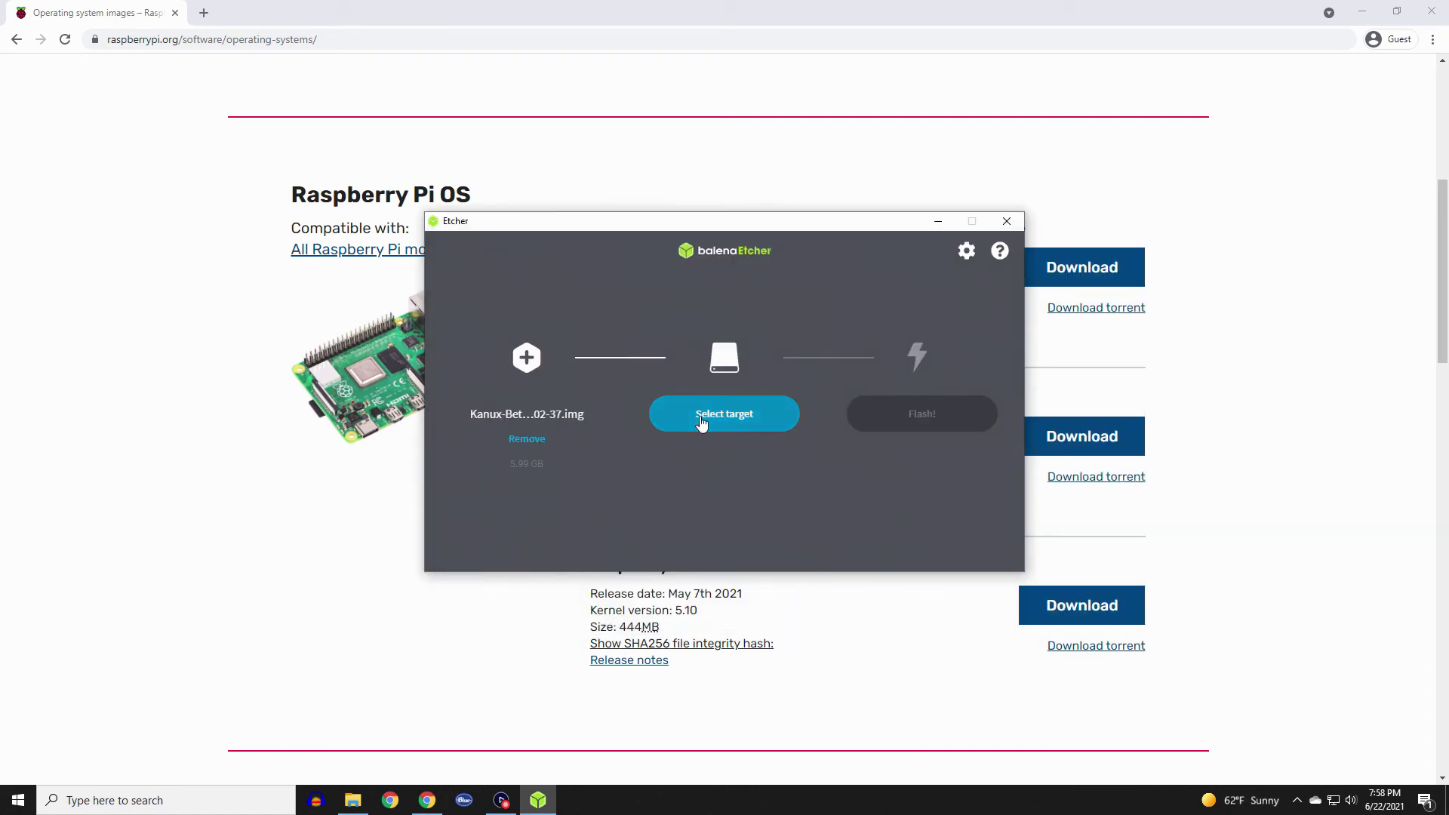
Step: Set the 30.9 GB Mass Storage USB Device as the balenaEtcher target drive
{"action": "left_click", "coordinate": [704, 414]}
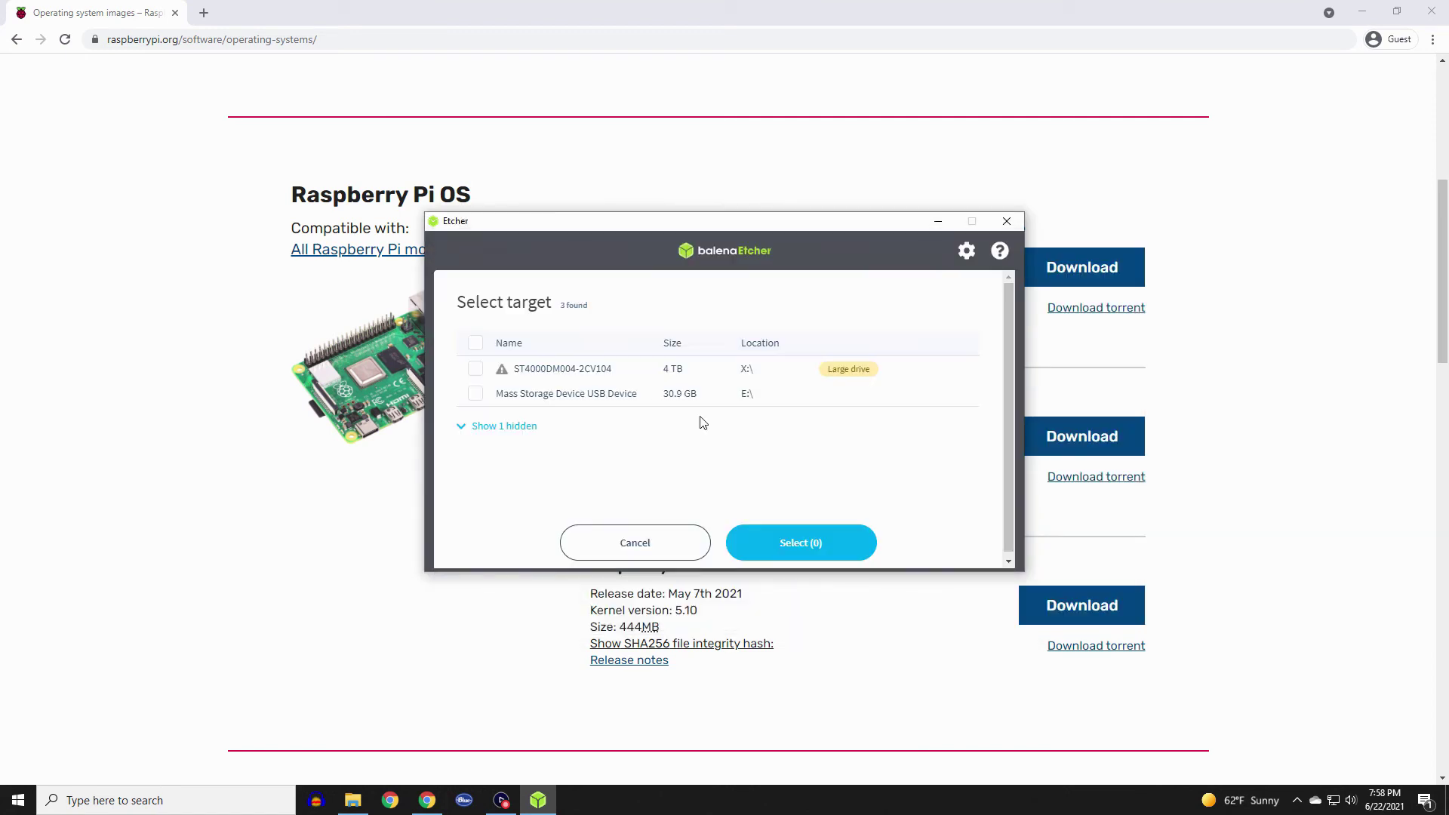
{"action": "left_click", "coordinate": [475, 395]}
{"action": "left_click", "coordinate": [799, 545]}
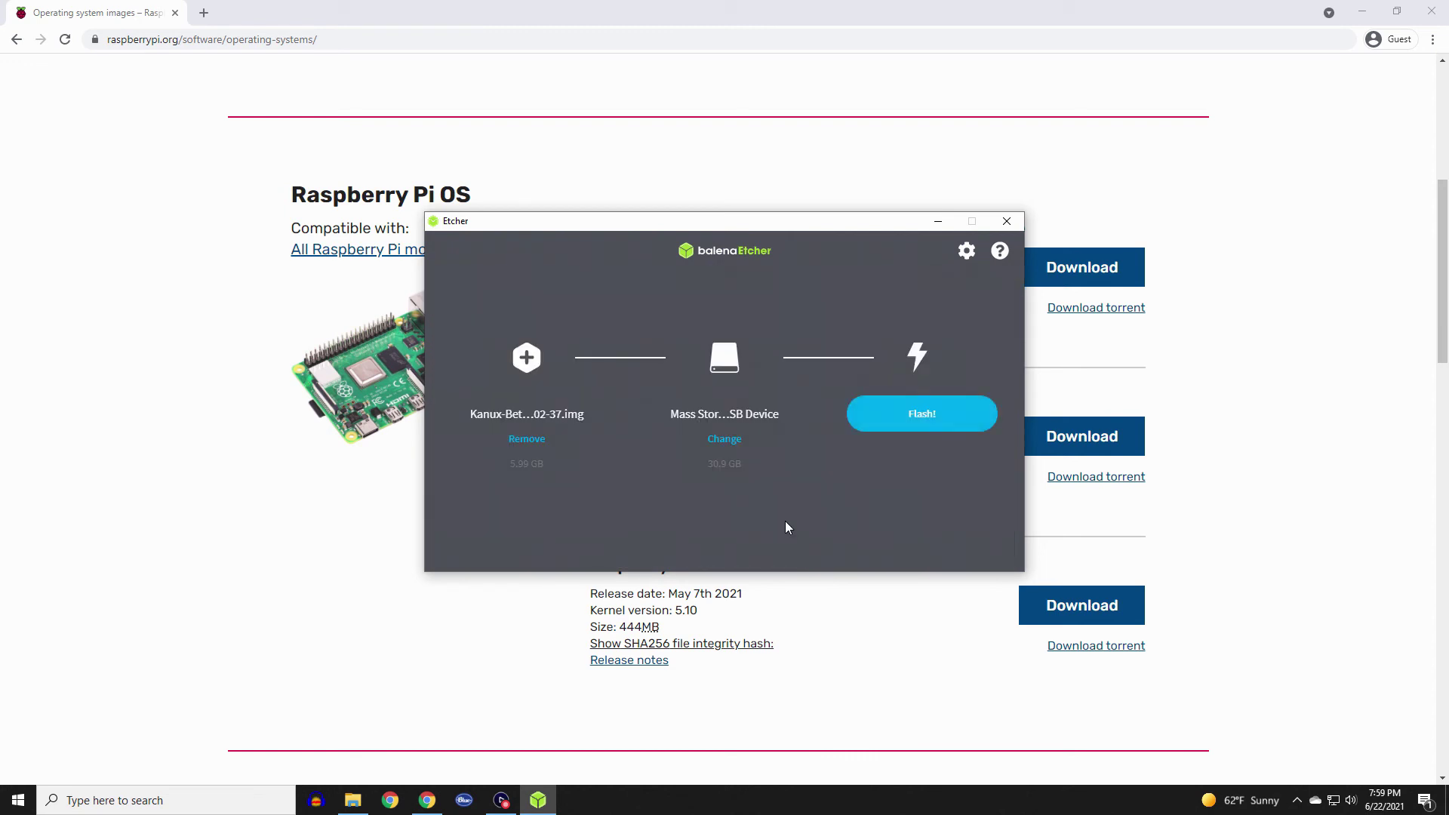